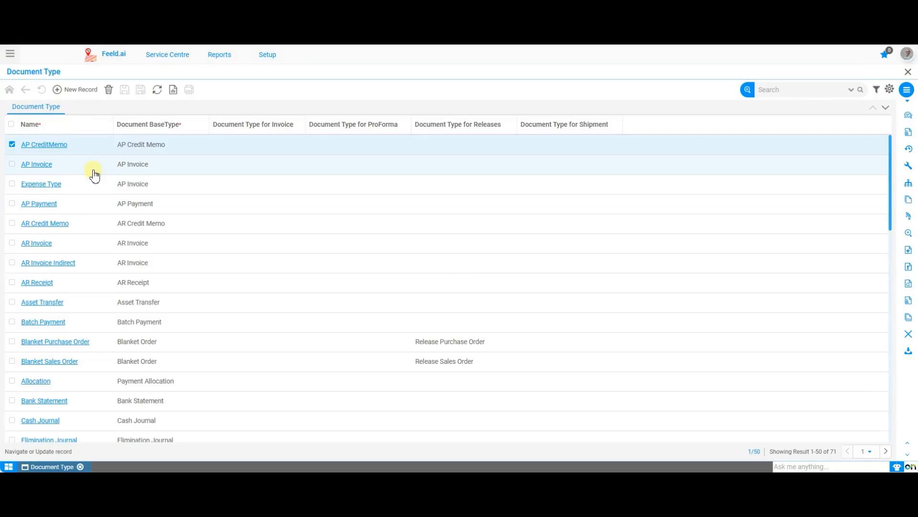
Start a new record in the Document Type list.
scroll(90, 286, "down", 5)
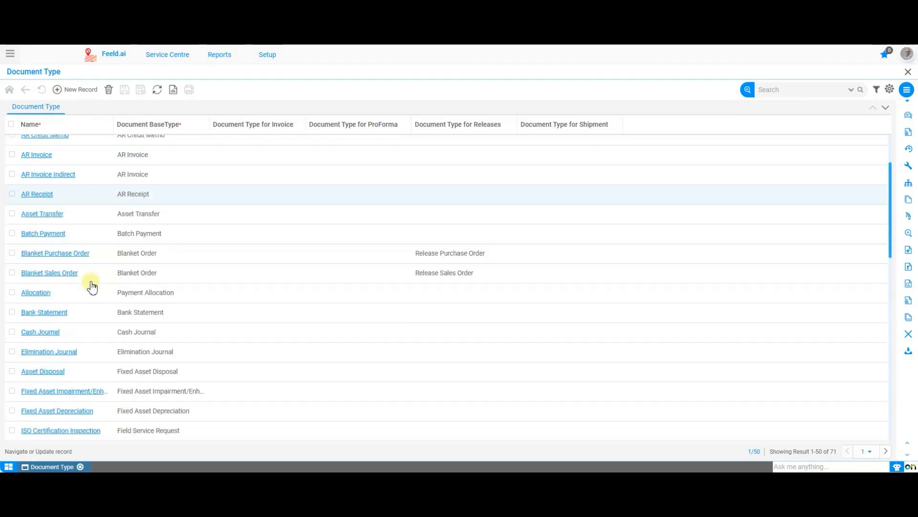
scroll(91, 286, "up", 5)
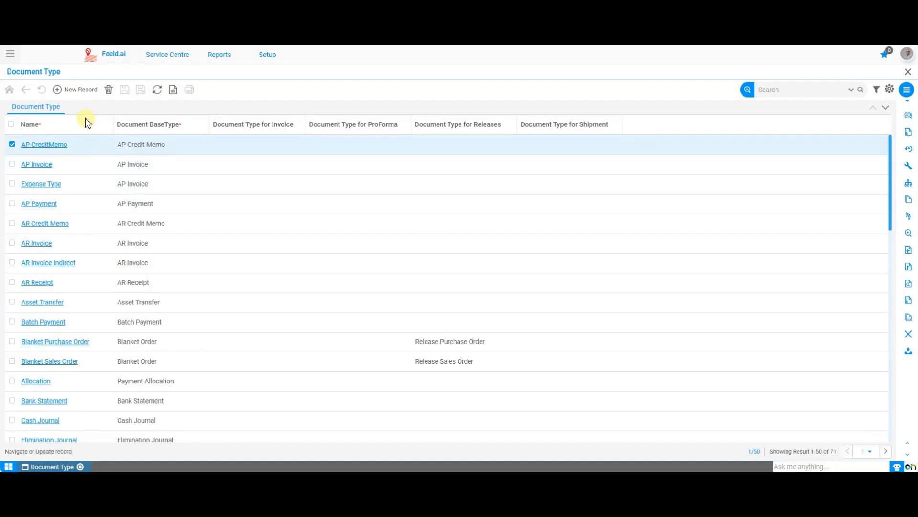
left_click(86, 91)
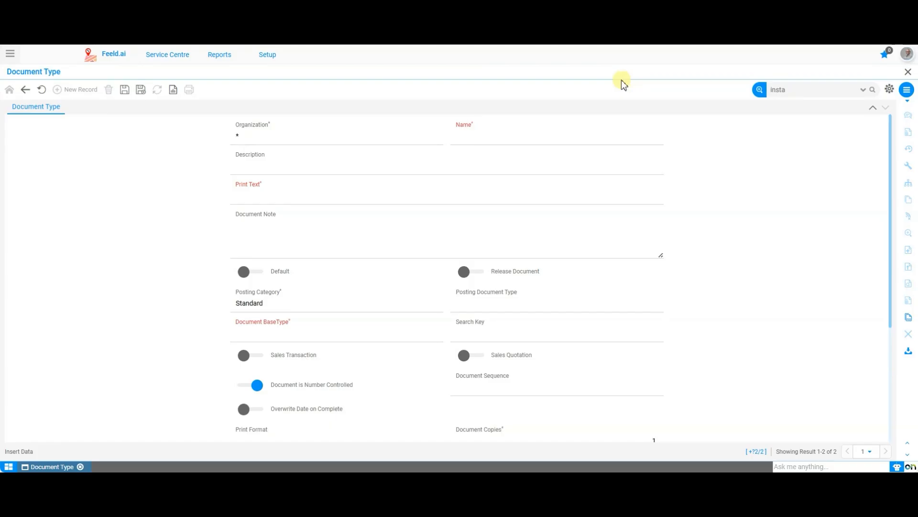
Examine the blank document type form, from the description and print text down to the report, confirmation and production order options.
left_click(456, 168)
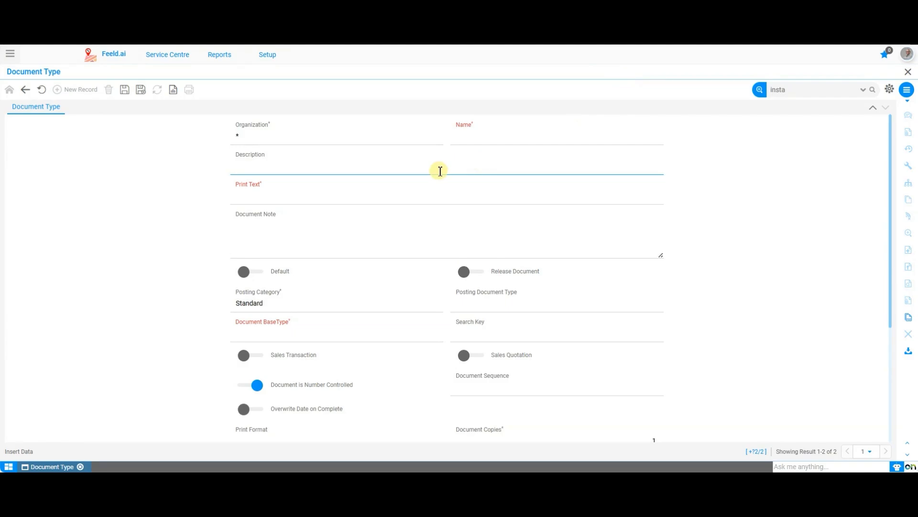
left_click(429, 192)
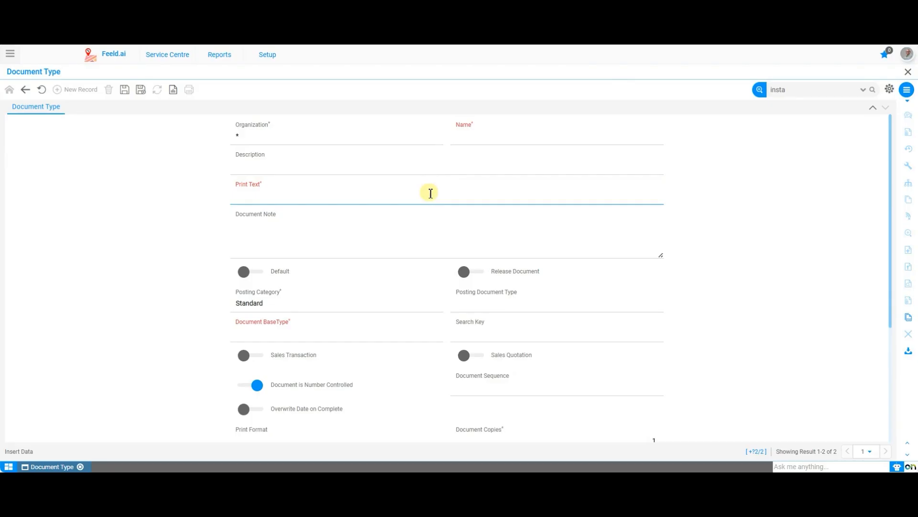
left_click(389, 227)
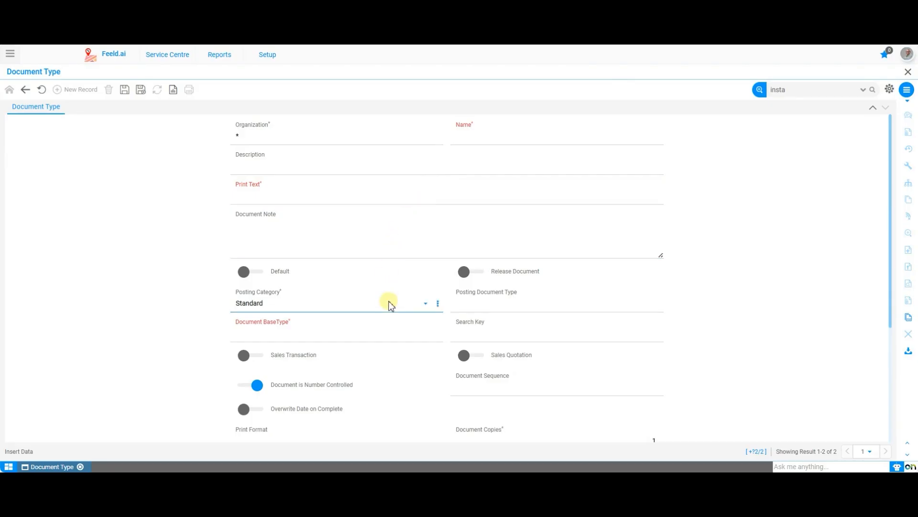
scroll(389, 342, "down", 3)
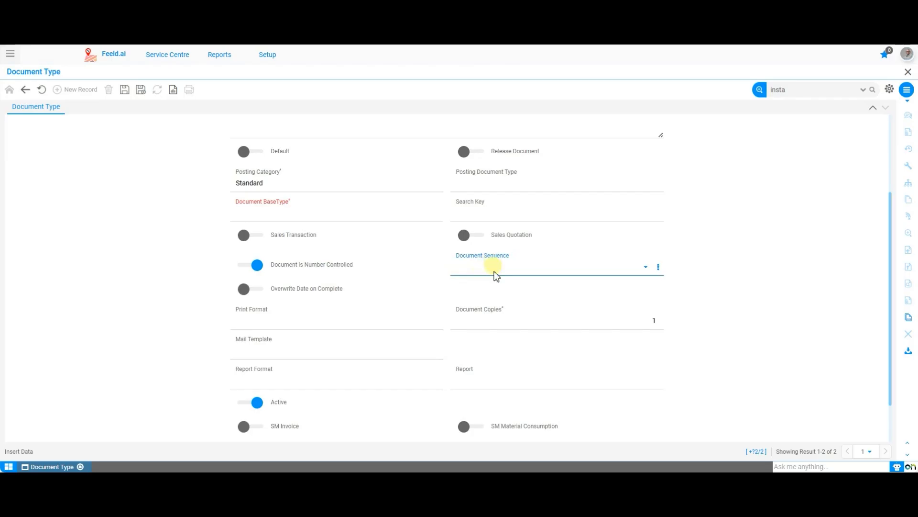
left_click(524, 269)
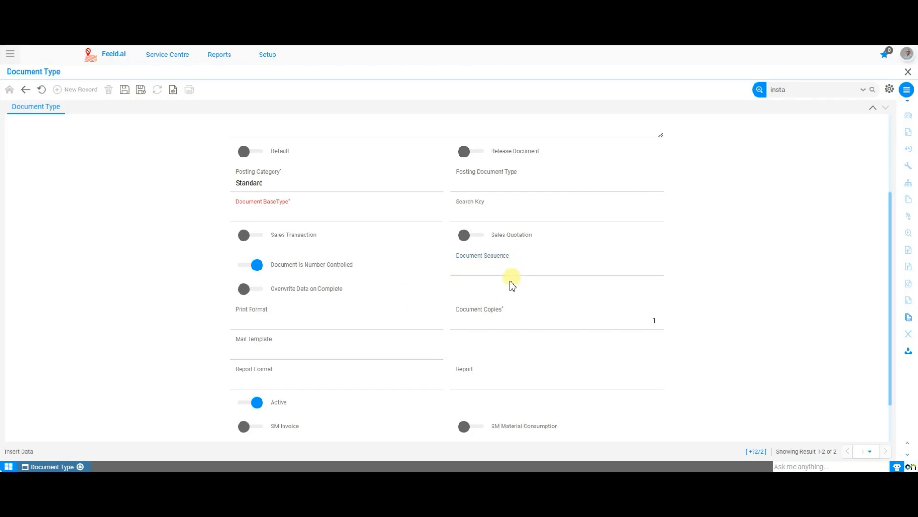
scroll(510, 283, "down", 2)
left_click(334, 265)
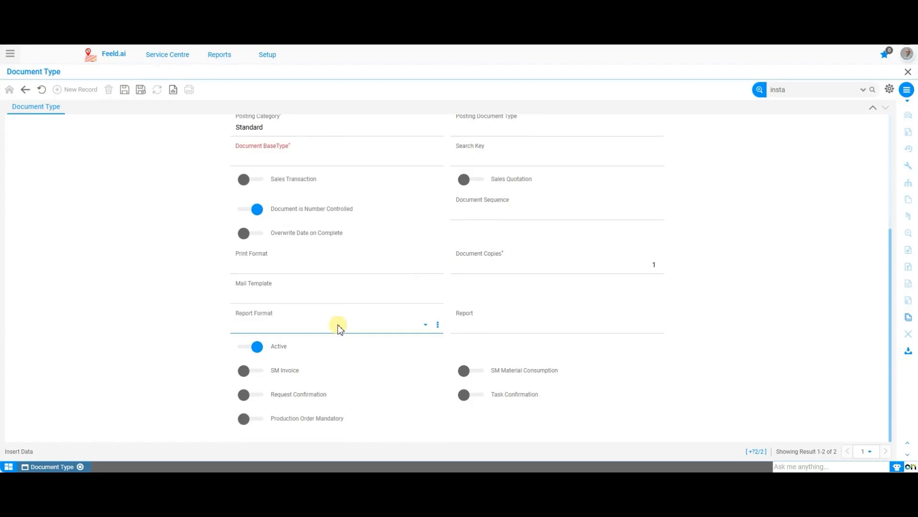
left_click(381, 328)
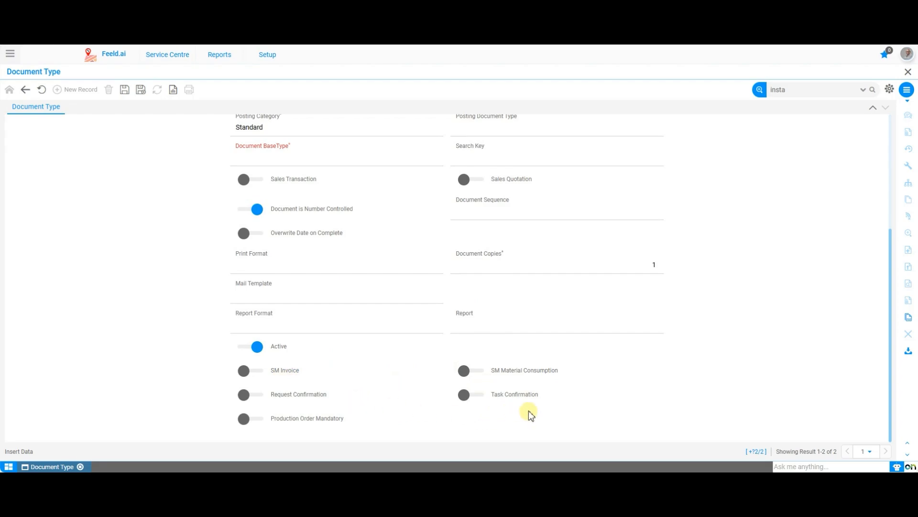
scroll(375, 420, "up", 4)
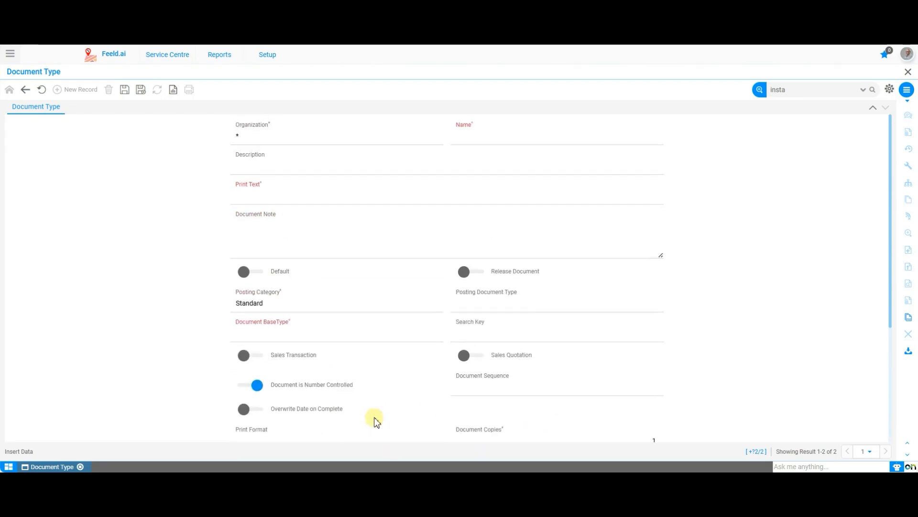
left_click(315, 338)
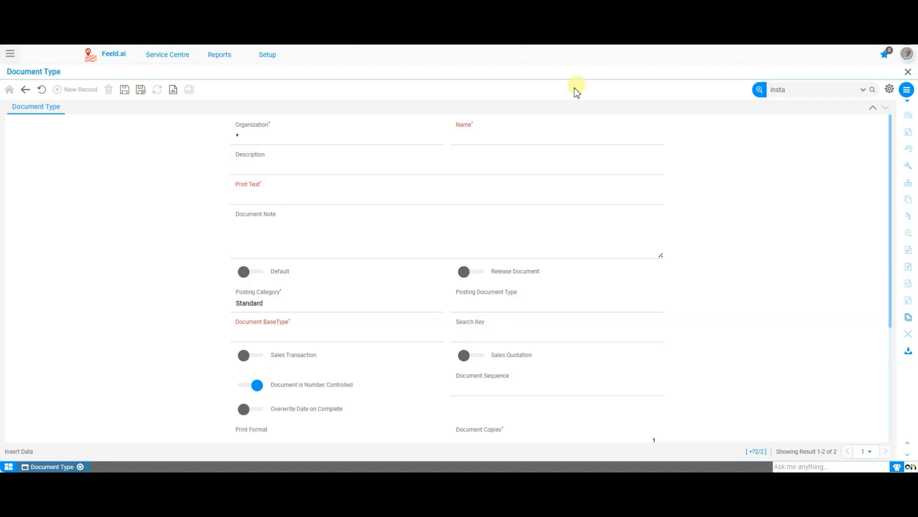
Enter "Basic Inspection Request" as the document type's name, print text and description.
left_click(526, 136)
type("Ba")
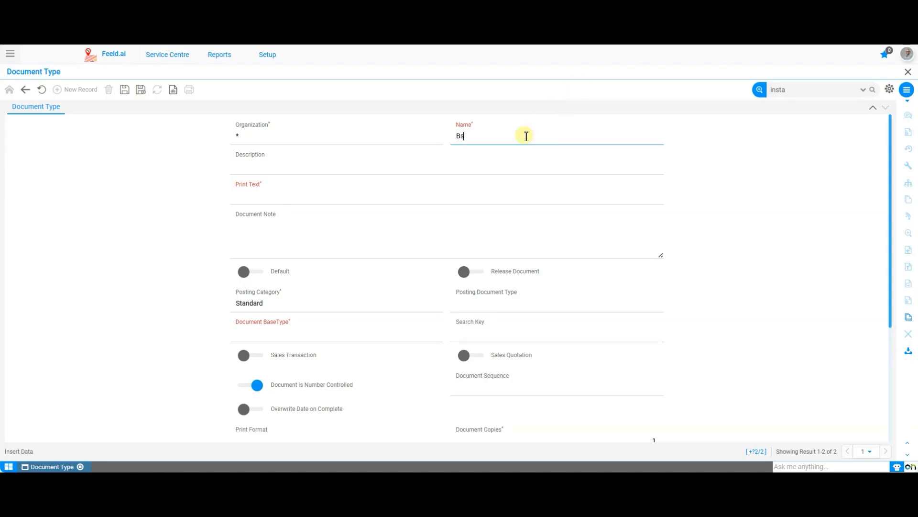
key("BackSpace")
type("asic Inspection Request")
left_click(418, 198)
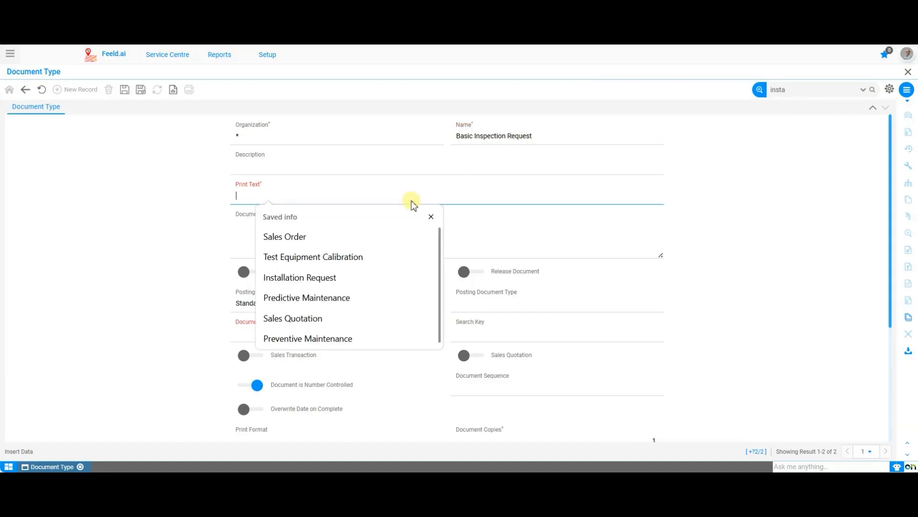
left_click(397, 163)
type("Basic Inspection Request")
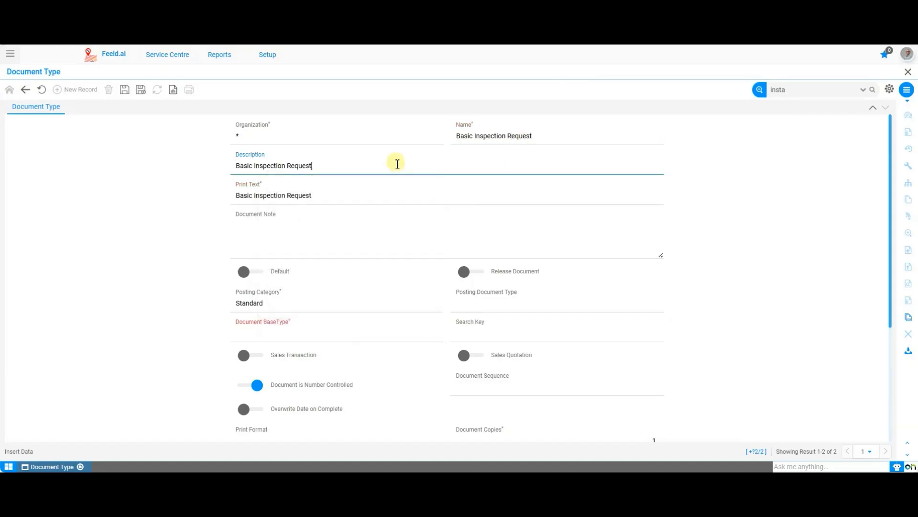
Set the posting category to Manual and the document base type to Field Service Request.
left_click(357, 308)
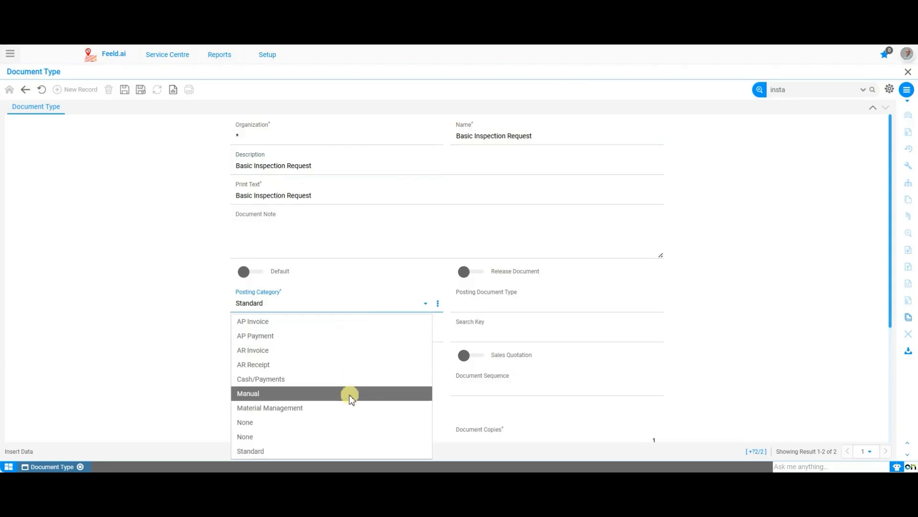
left_click(350, 393)
left_click(355, 334)
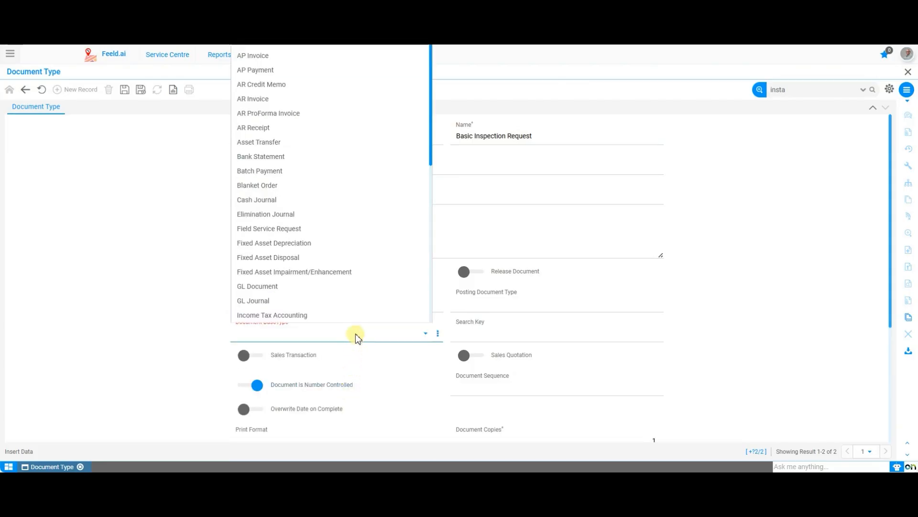
key("f")
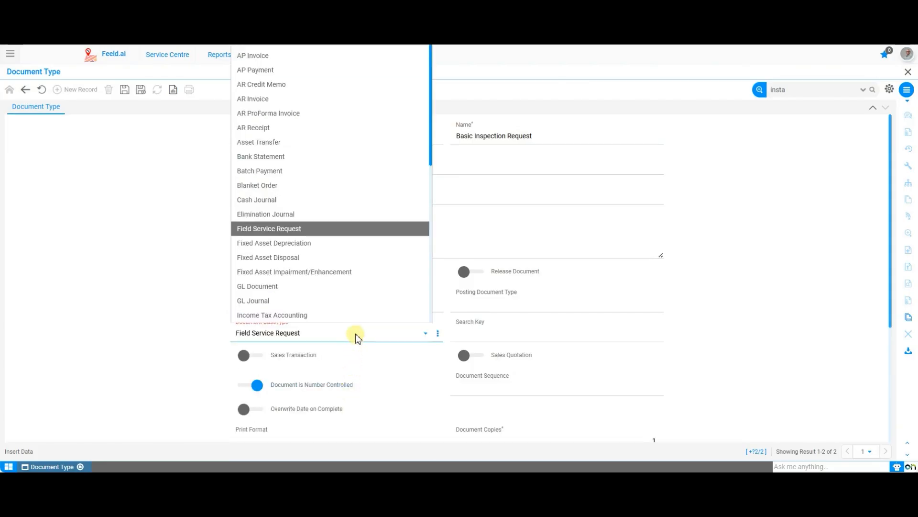
key("Return")
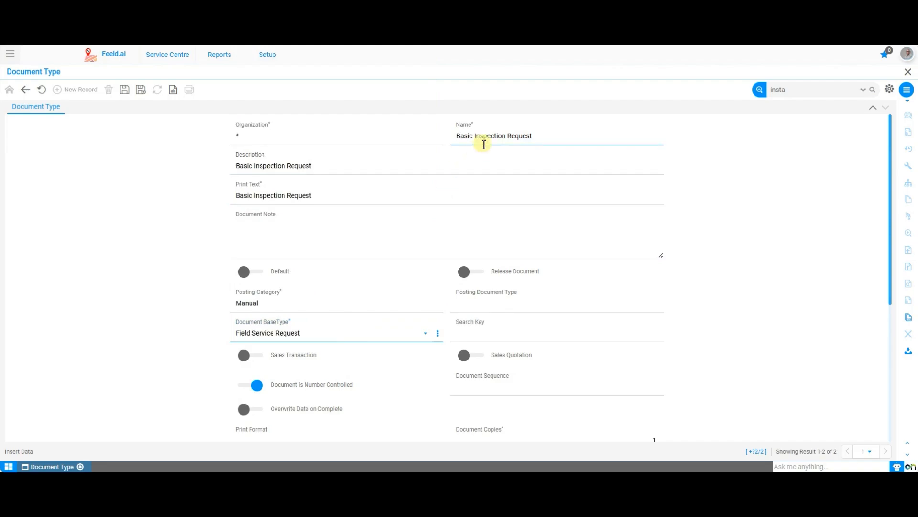
Assign FSR_Inspection Seq as the document sequence of the inspection request type.
scroll(408, 291, "down", 1)
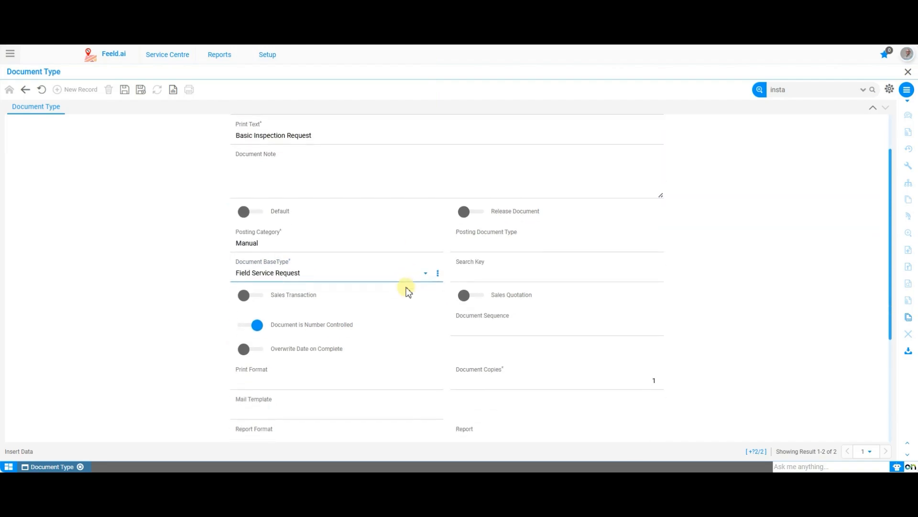
scroll(408, 291, "down", 2)
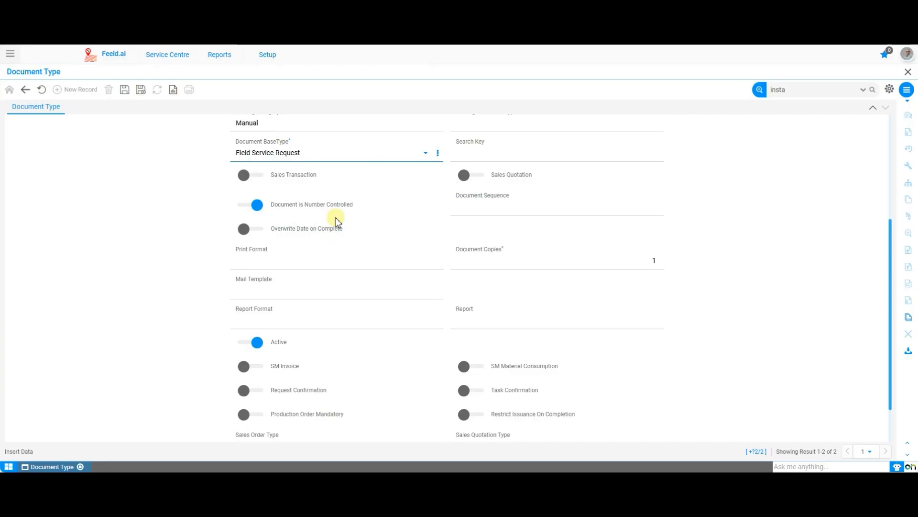
left_click(520, 209)
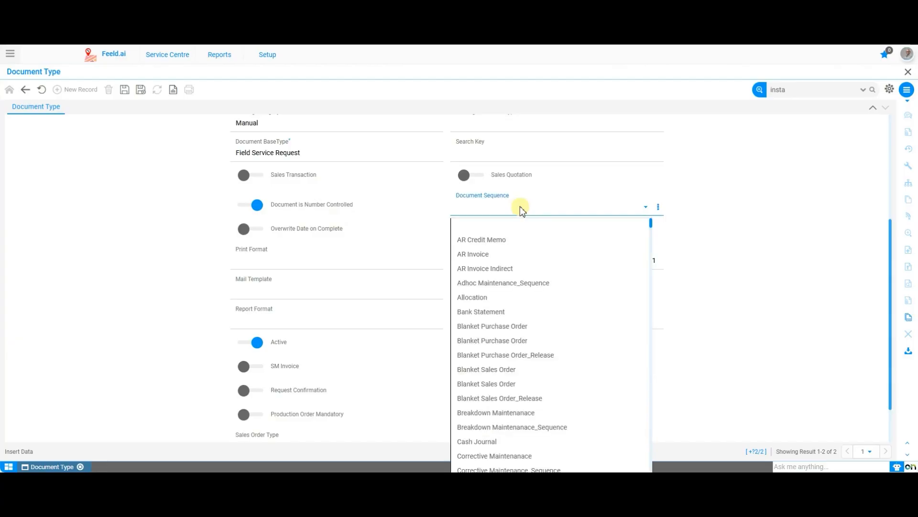
key("f")
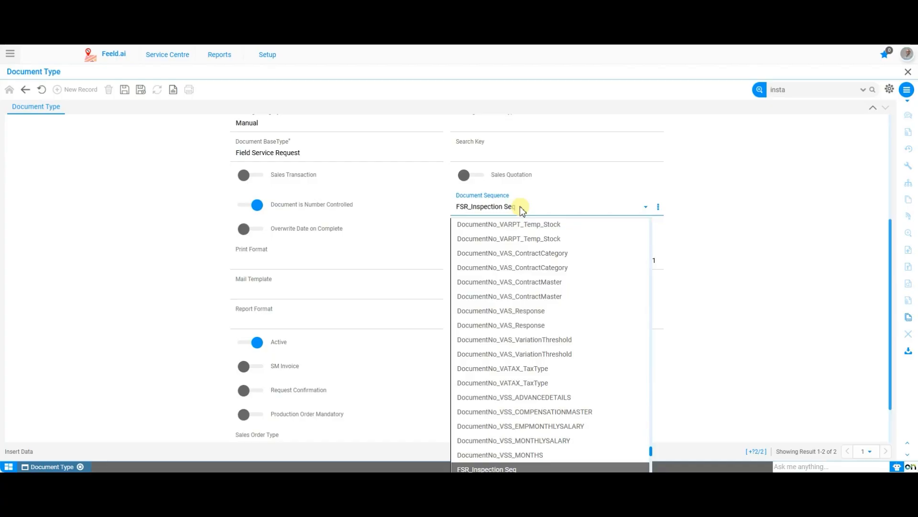
key("Return")
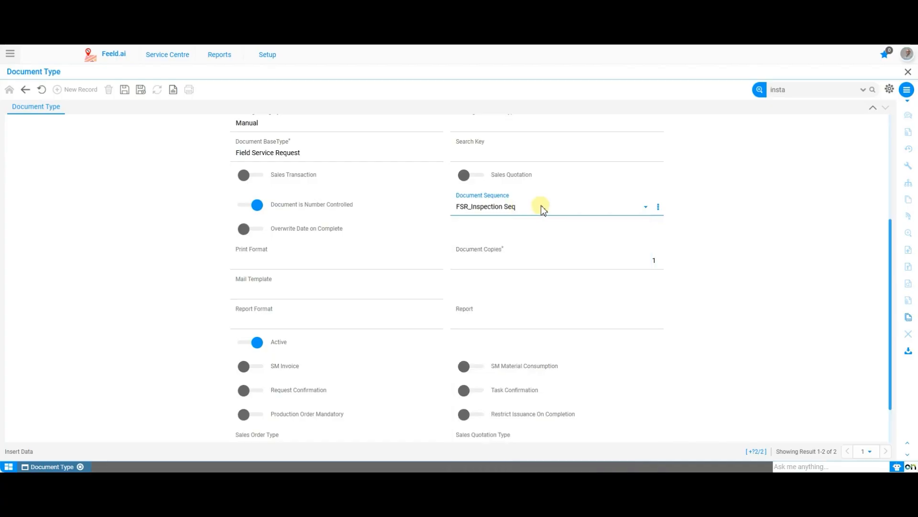
Set the print format to Field and the mail template to Assigned Resource Notification.
left_click(362, 261)
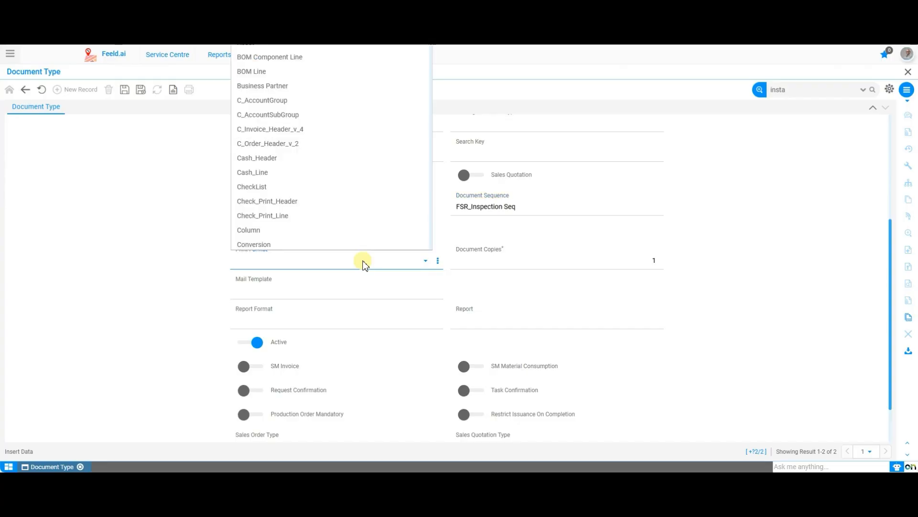
key("f")
key("Return")
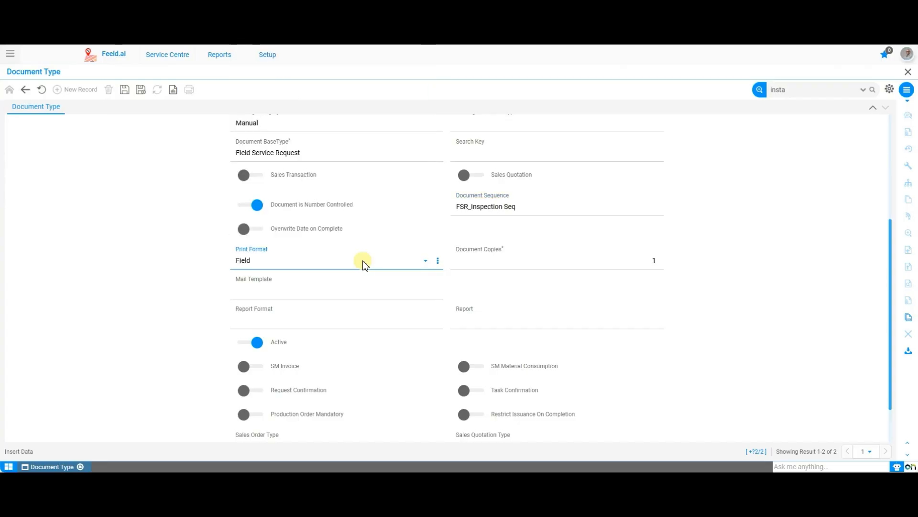
left_click(365, 288)
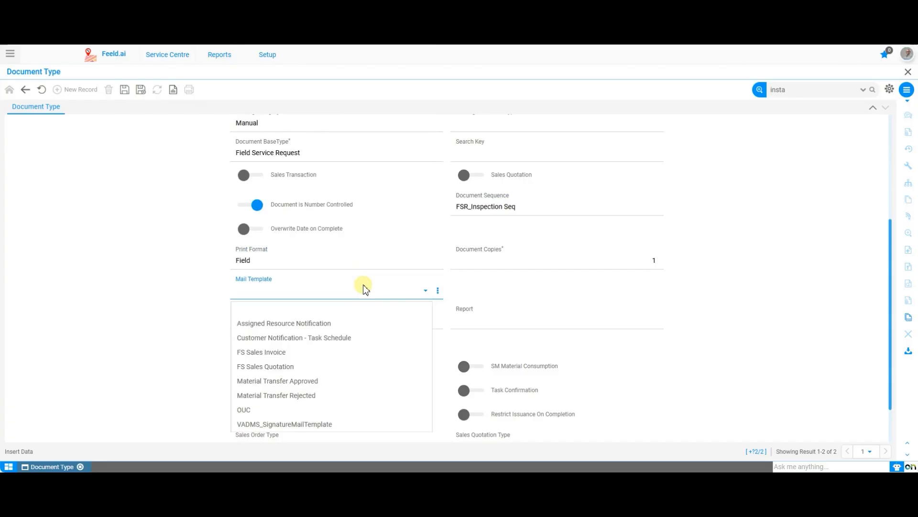
left_click(359, 327)
Set the Sales Order Type of the inspection request document type to Sales Order.
scroll(360, 327, "down", 1)
scroll(360, 323, "up", 2)
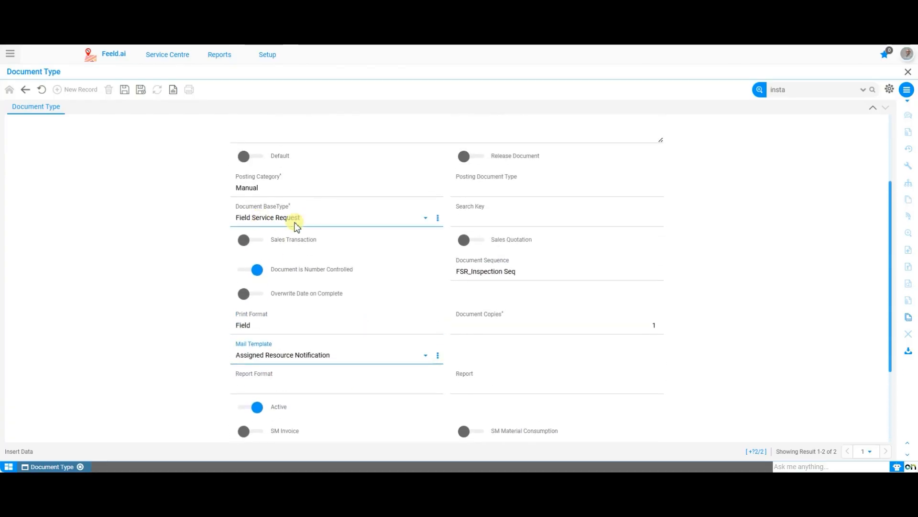
scroll(312, 303, "down", 3)
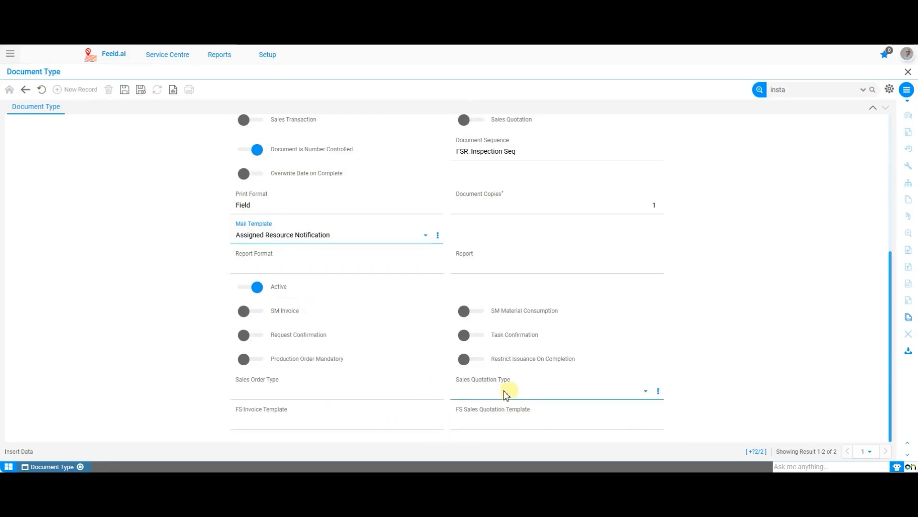
left_click(365, 399)
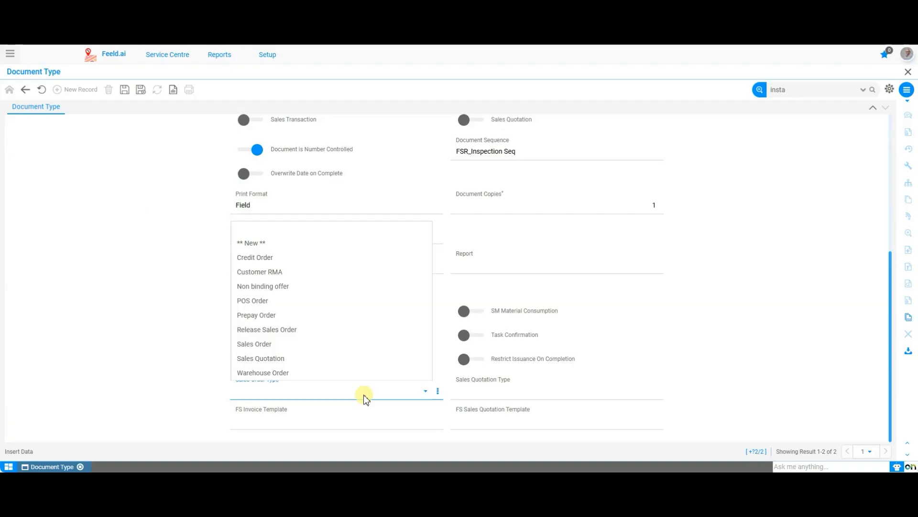
left_click(357, 344)
scroll(667, 359, "up", 5)
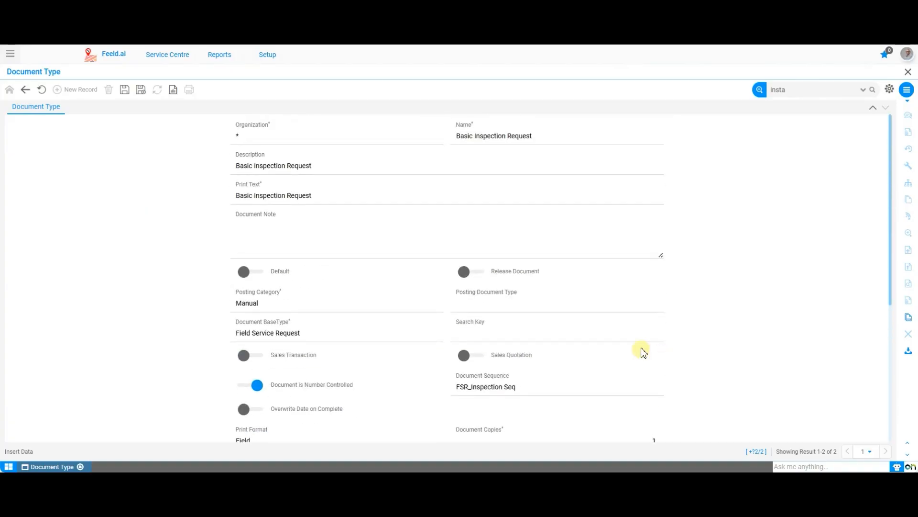
scroll(478, 268, "down", 5)
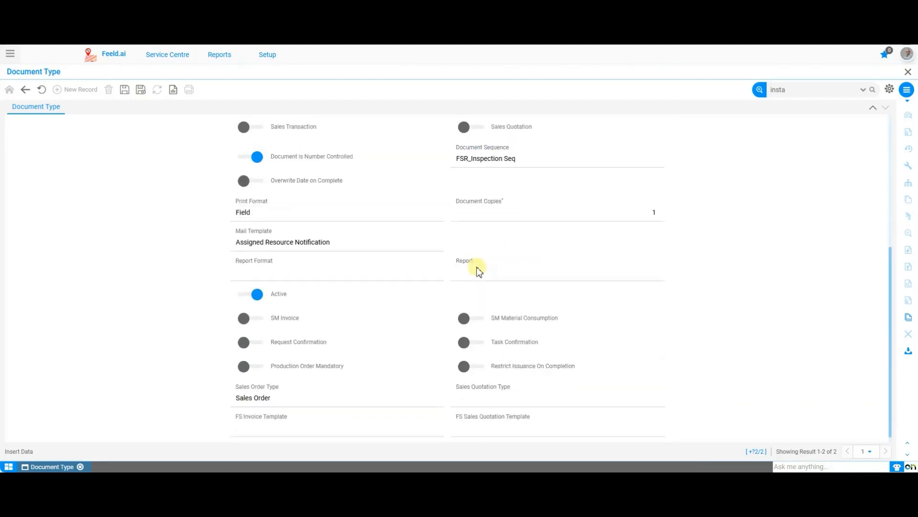
left_click(382, 397)
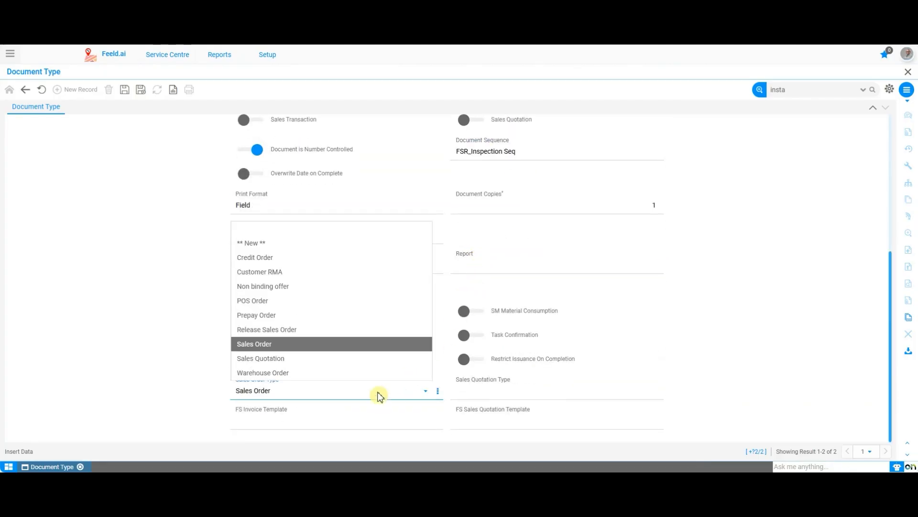
left_click(366, 348)
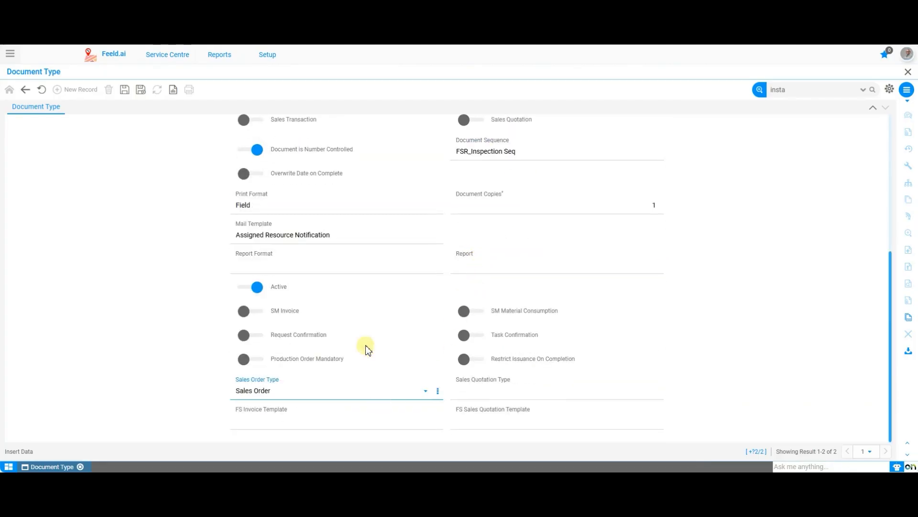
Set the Sales Quotation Type to Sales Quotation and the FS Invoice Template to FS Sales Invoice.
left_click(529, 389)
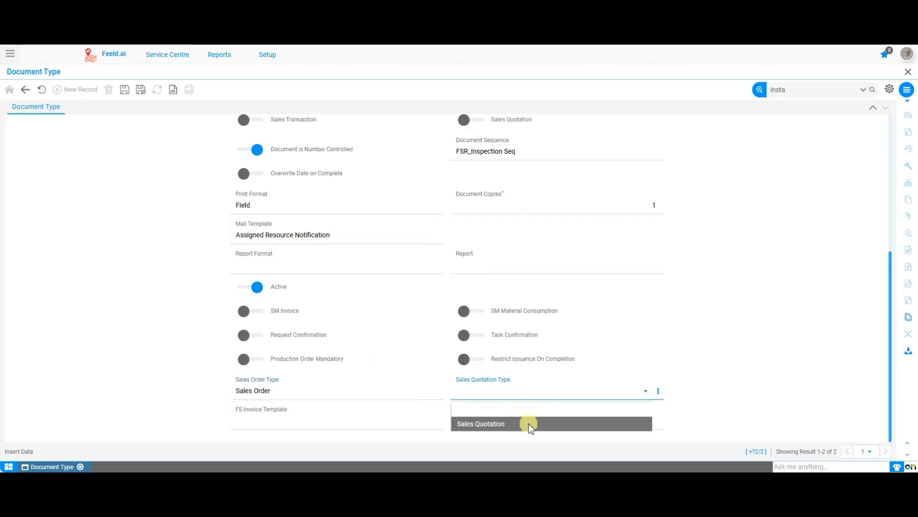
left_click(529, 423)
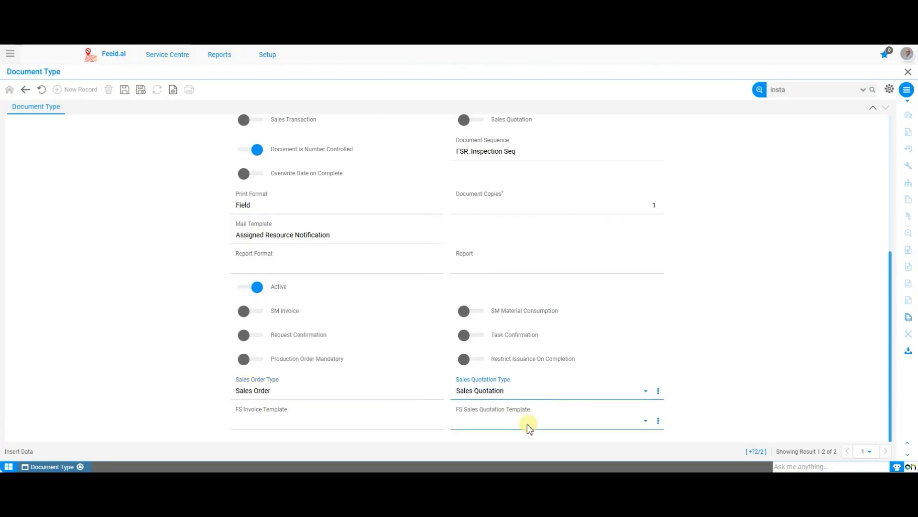
left_click(344, 425)
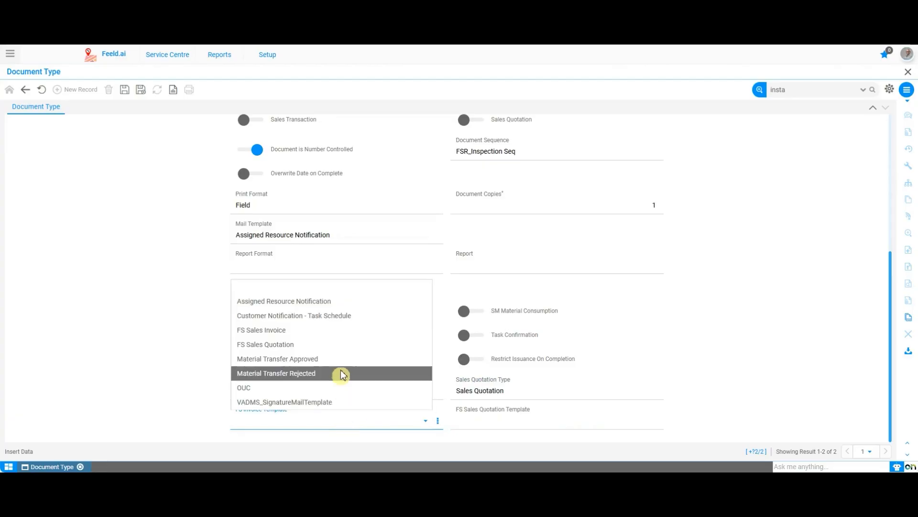
left_click(338, 330)
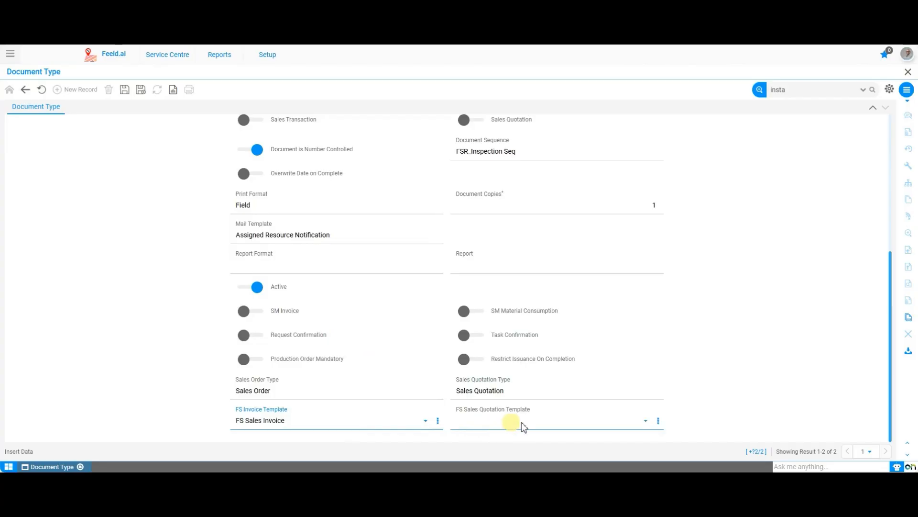
Set the FS Sales Quotation Template to FS Sales Quotation and save the Basic Inspection Request document type.
left_click(552, 423)
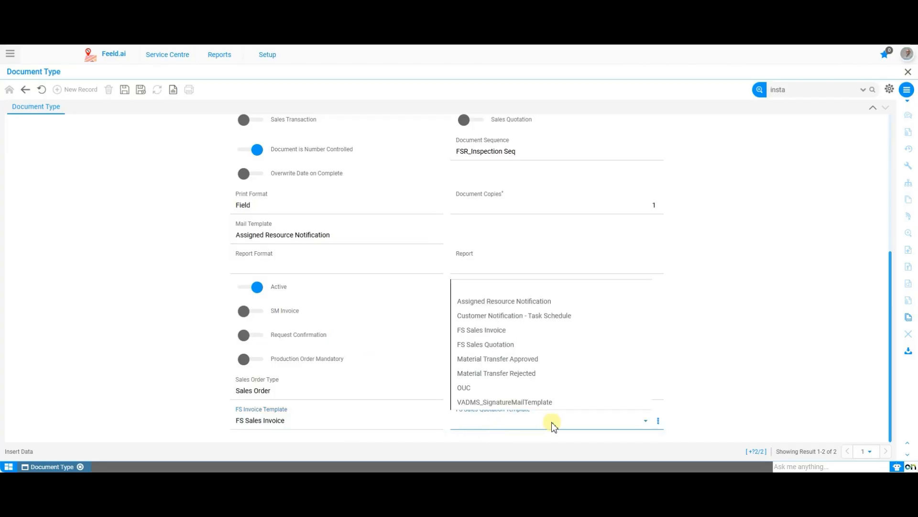
left_click(548, 349)
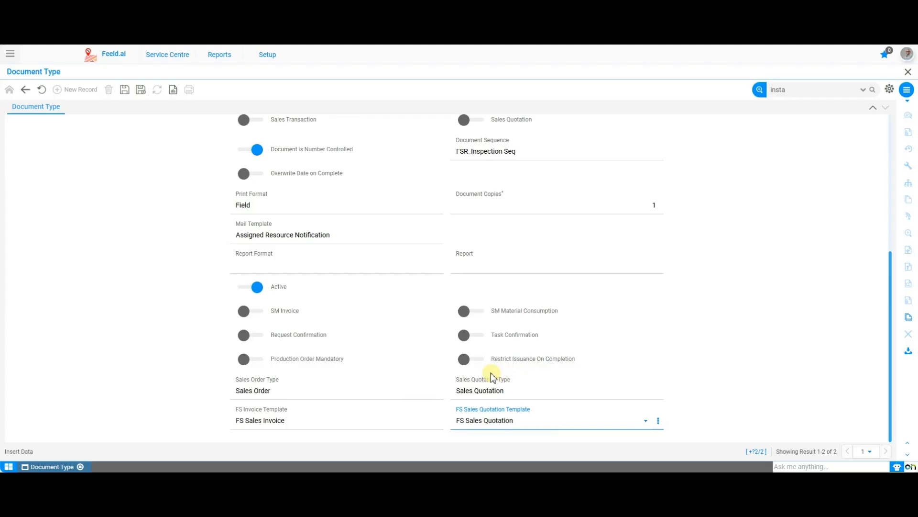
left_click(468, 365)
scroll(631, 352, "up", 5)
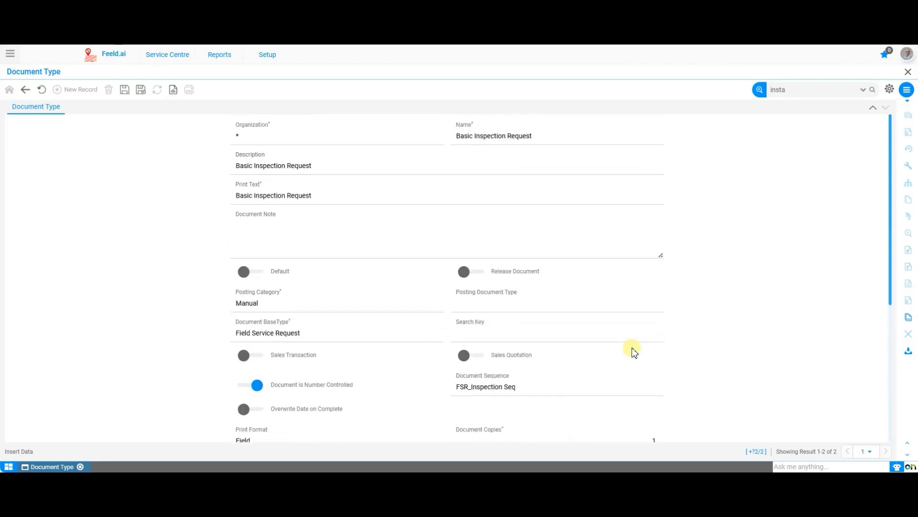
left_click(125, 91)
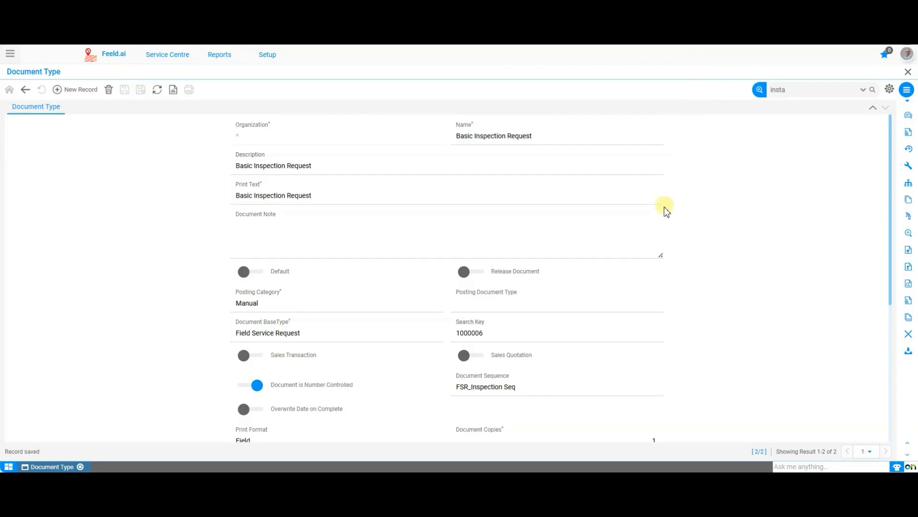
Search the main navigation for "sequ" and open the Transaction Sequence window.
scroll(736, 298, "down", 1)
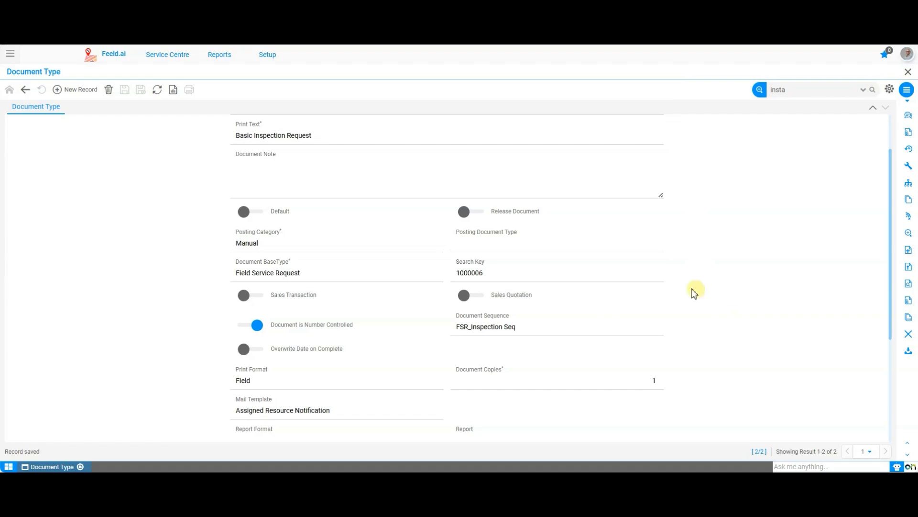
left_click(470, 246)
left_click(10, 54)
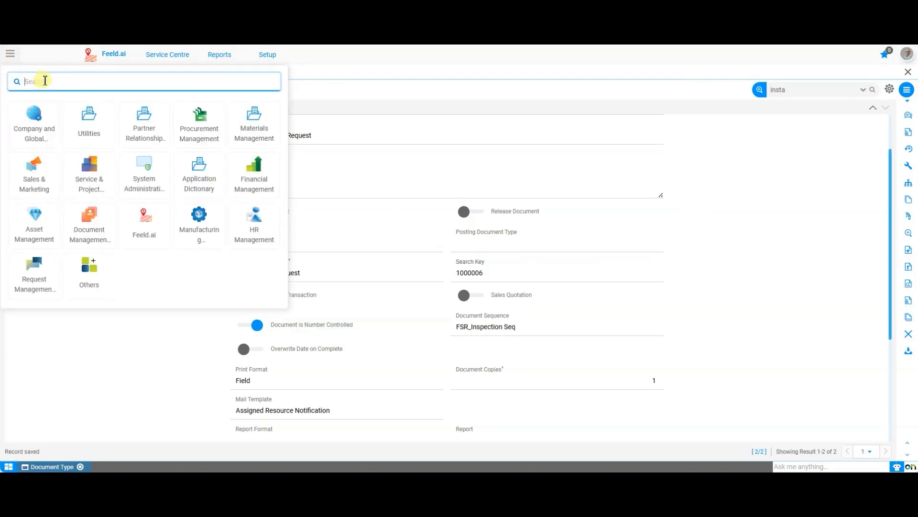
type("sequ")
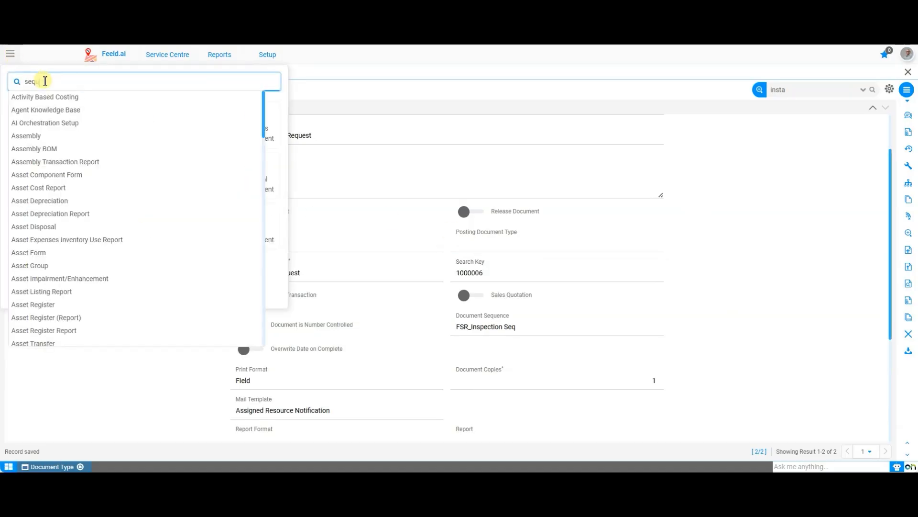
key("Down")
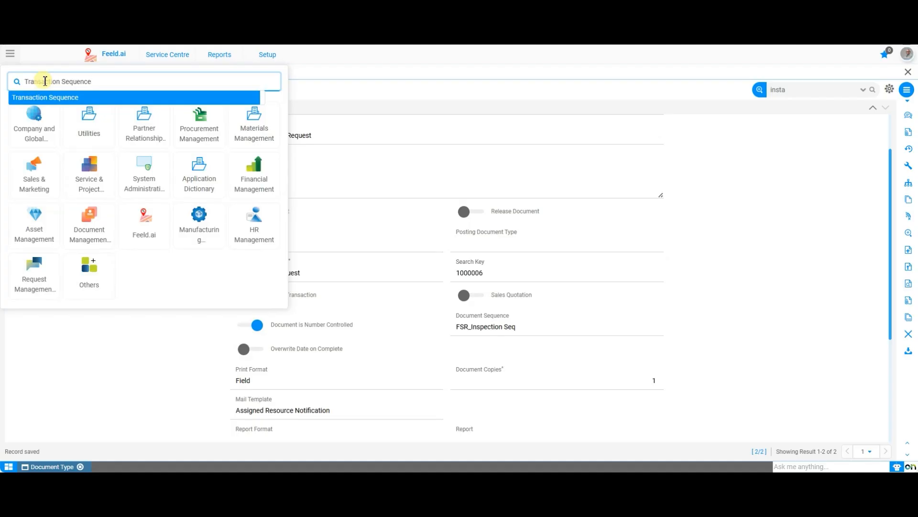
key("Return")
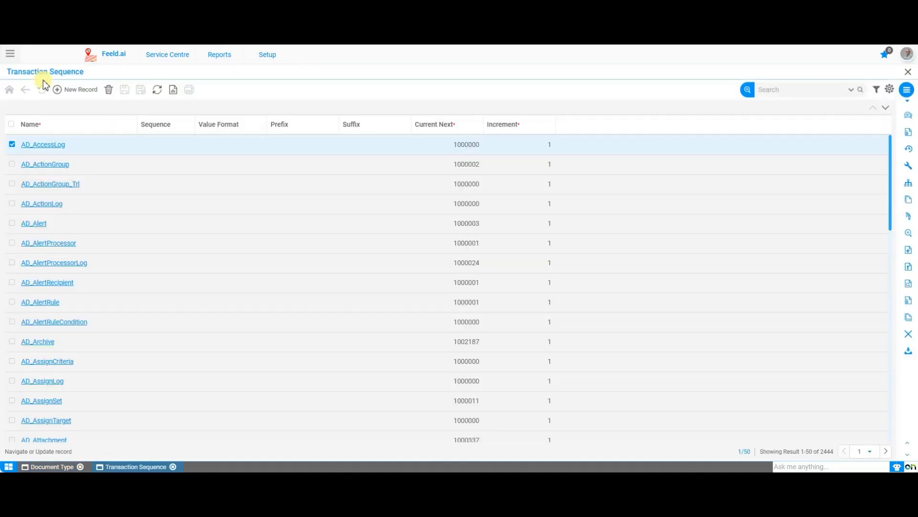
Create a new transaction sequence record named Basic Inspection Sequence.
scroll(102, 317, "down", 6)
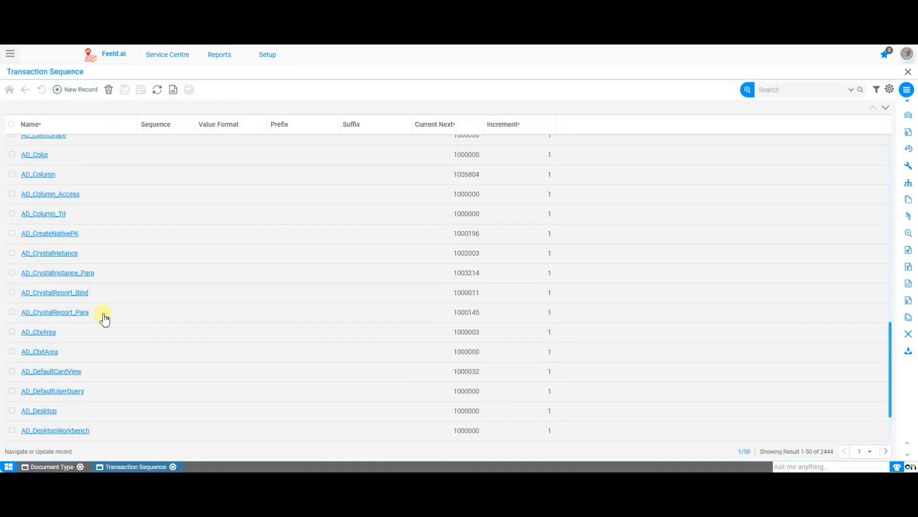
scroll(105, 319, "up", 5)
scroll(104, 318, "up", 4)
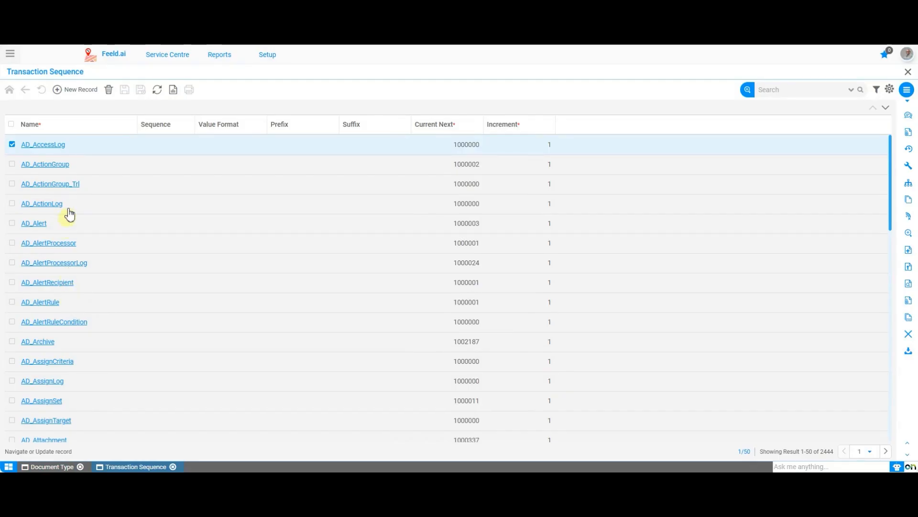
scroll(66, 242, "down", 8)
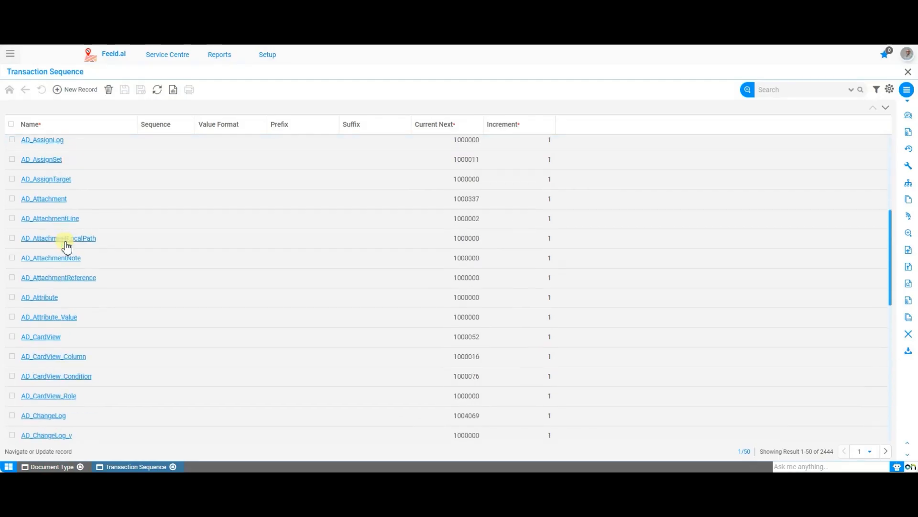
scroll(67, 246, "up", 5)
scroll(67, 245, "up", 3)
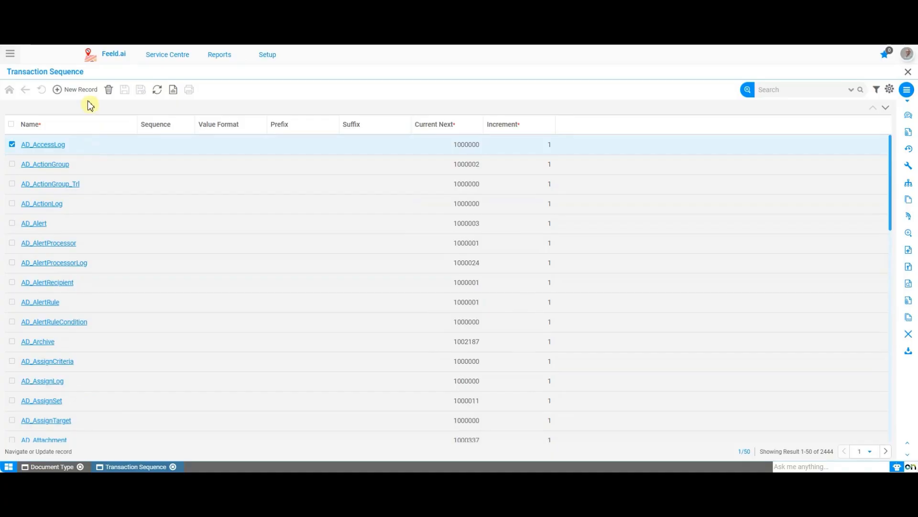
left_click(77, 90)
left_click(521, 153)
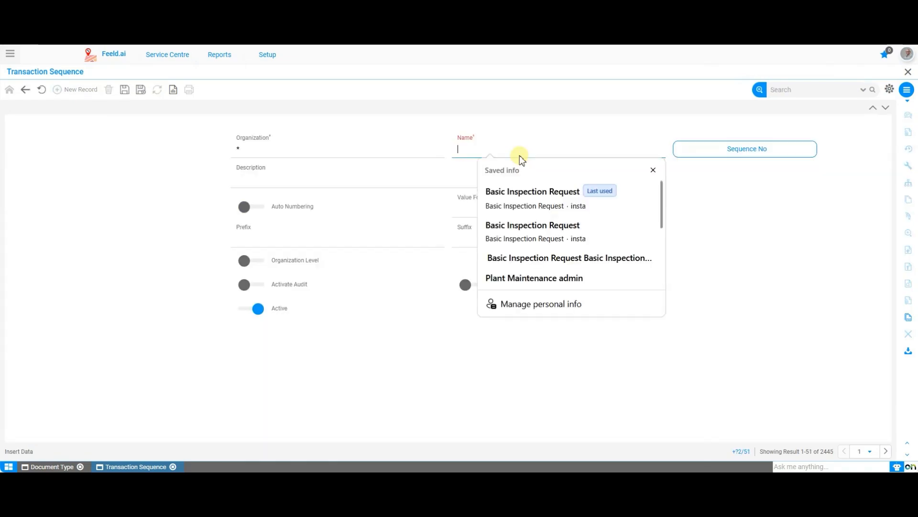
type("Basic I")
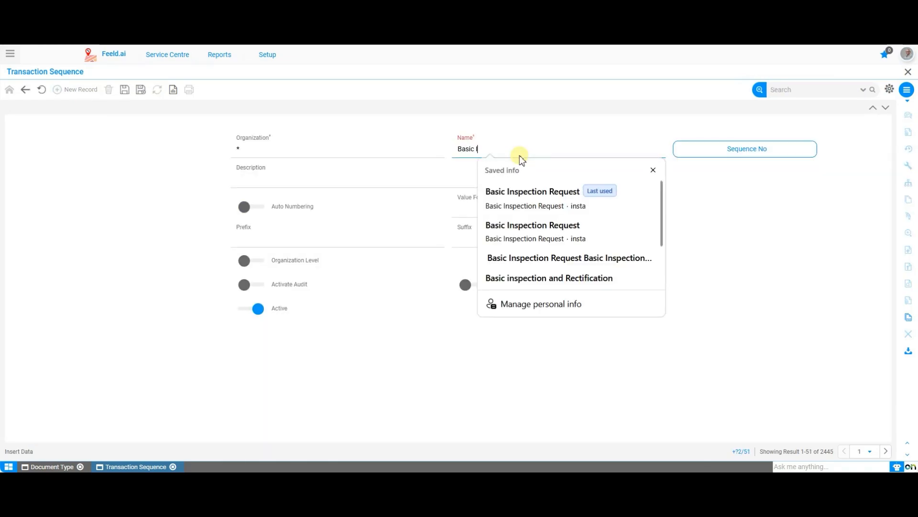
type("N")
key("BackSpace")
type("nspection Sequence")
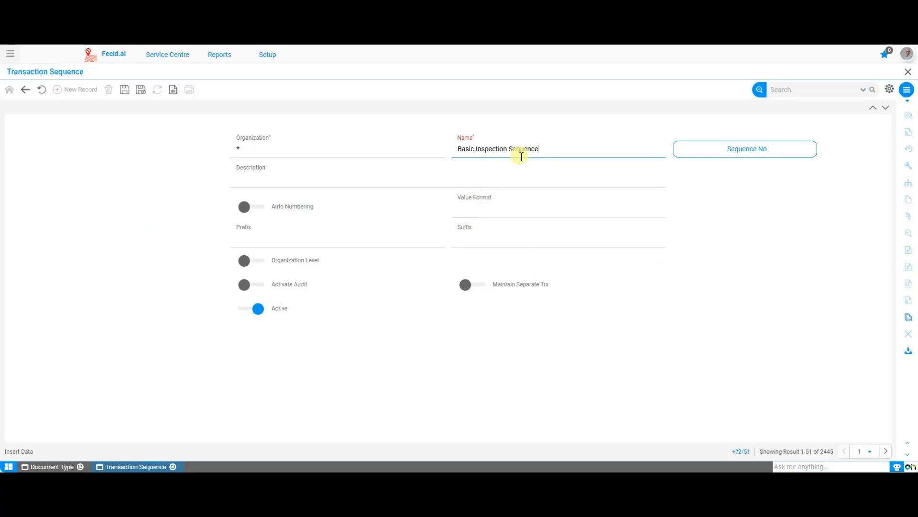
Enable Auto Numbering for the Basic Inspection Sequence with an increment of 1.
left_click(247, 206)
left_click(365, 238)
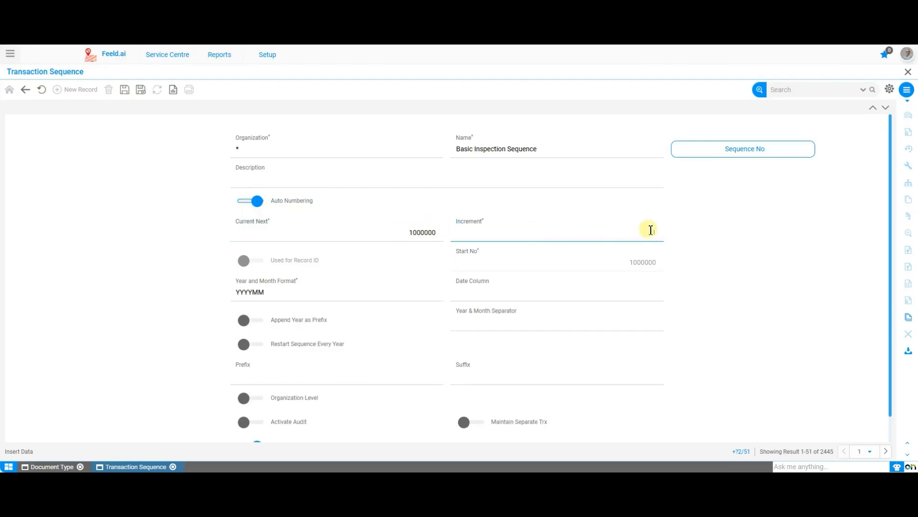
type("1")
Give the sequence the prefix BINSR and the suffix REQ.
scroll(400, 298, "down", 1)
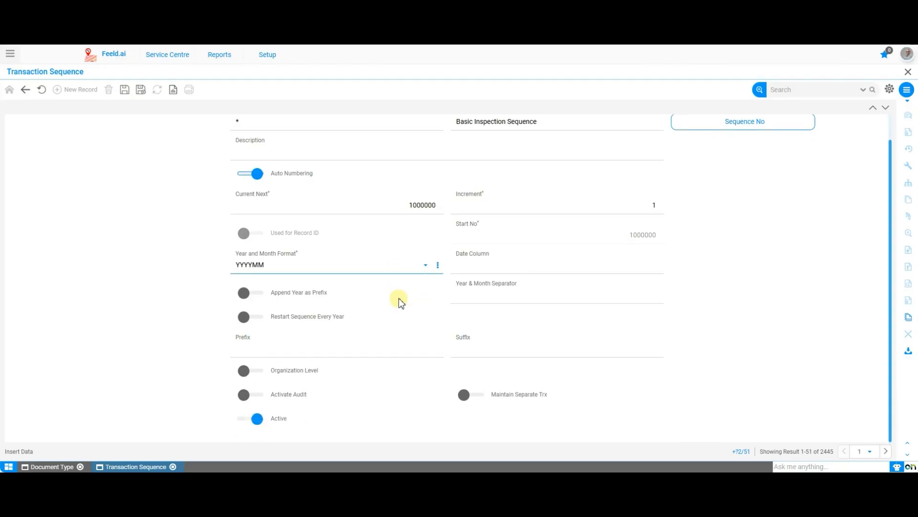
left_click(364, 349)
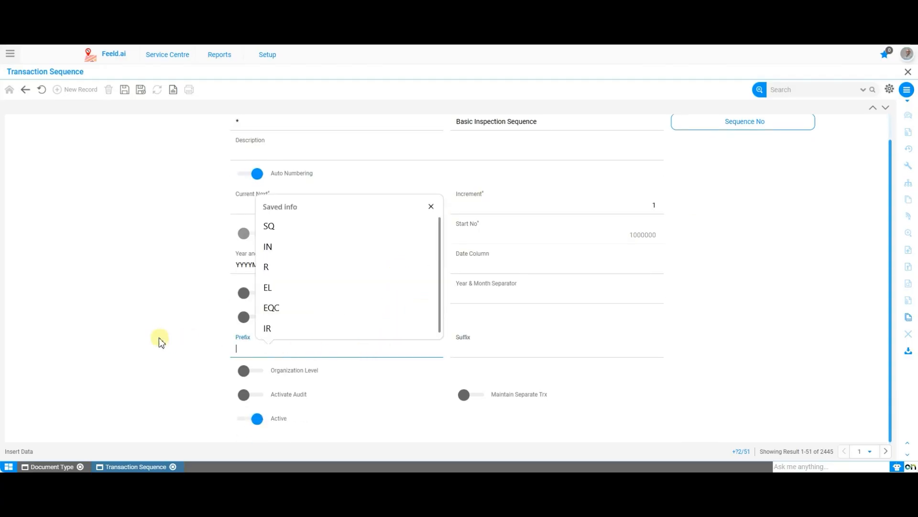
type("B")
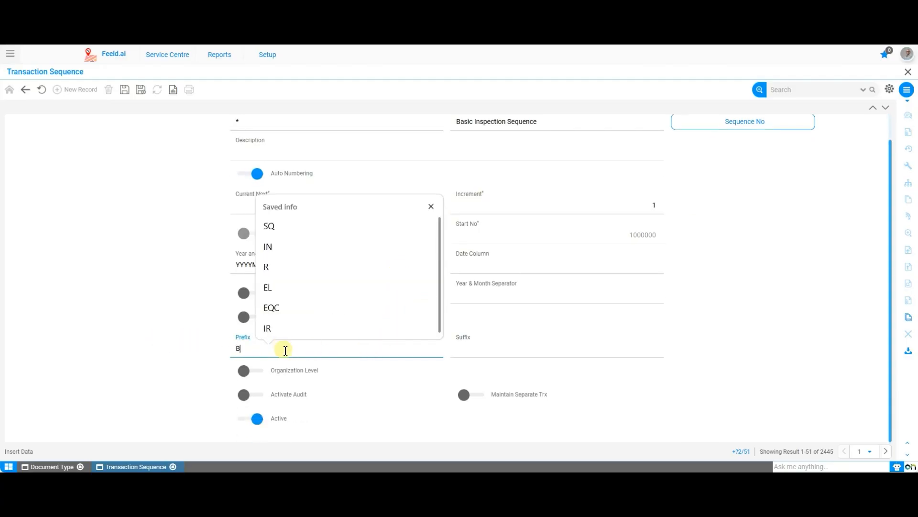
type("INC")
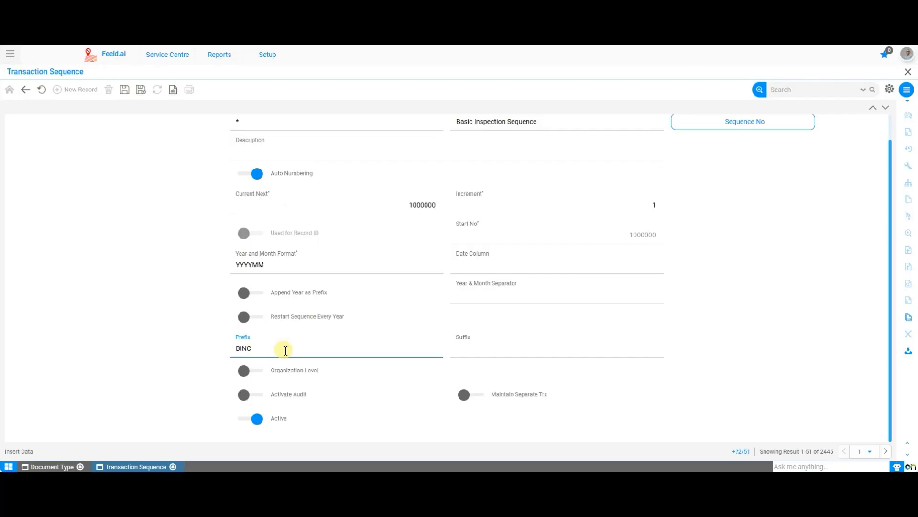
key("BackSpace")
type("SR")
left_click(540, 357)
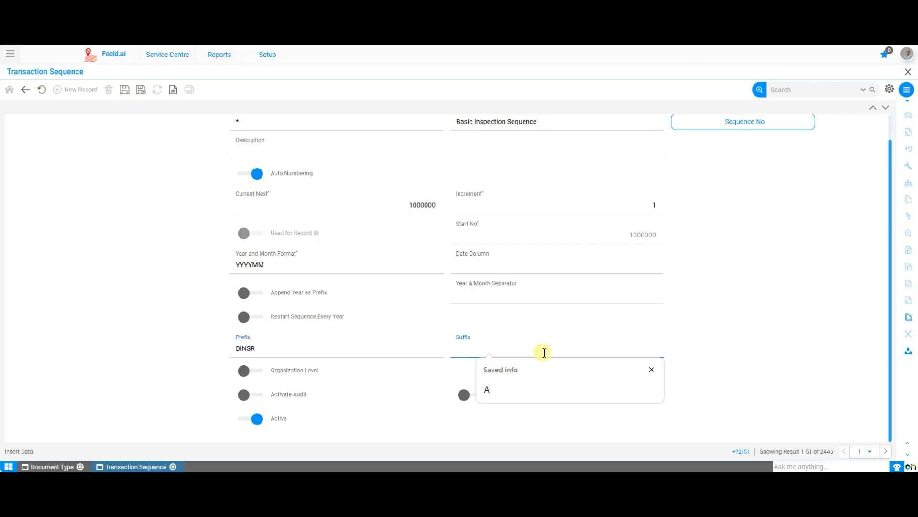
type("REQ")
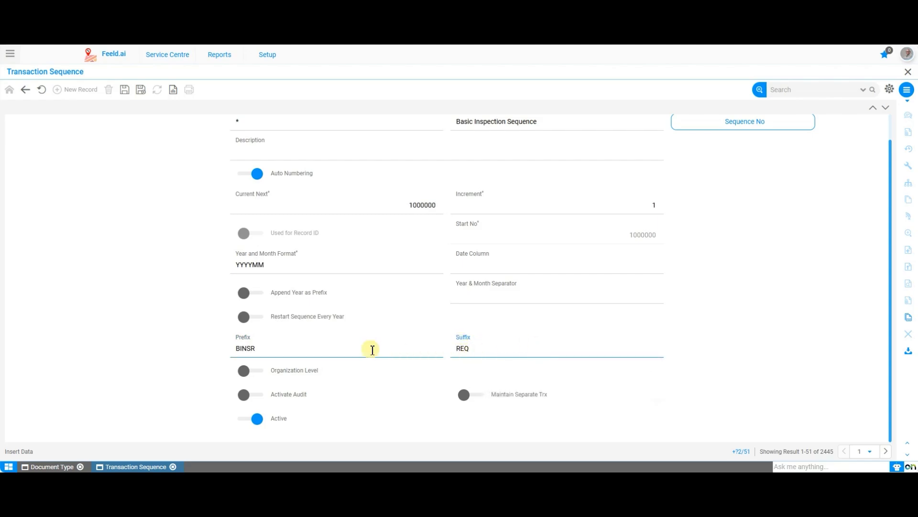
Check the numbering, prefix and suffix settings of the new sequence and save the record.
scroll(371, 350, "up", 1)
scroll(370, 350, "down", 1)
scroll(377, 350, "up", 1)
scroll(378, 349, "down", 1)
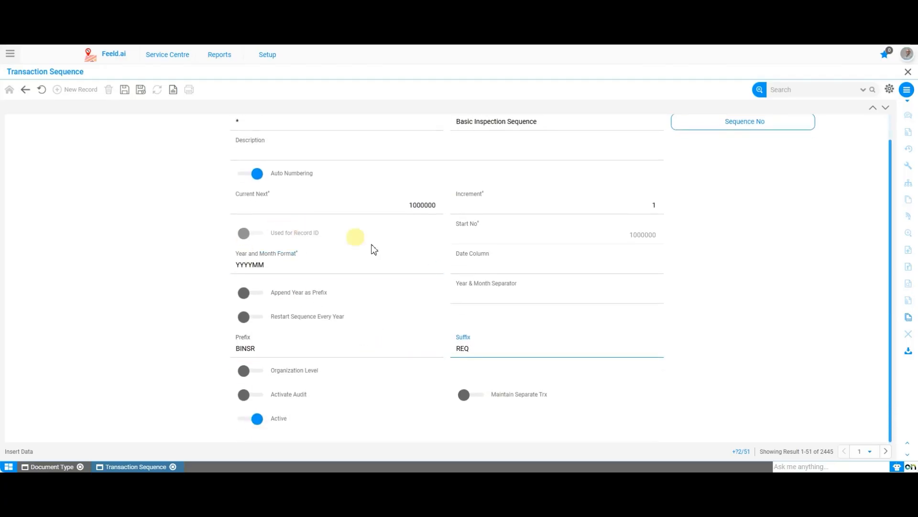
scroll(375, 249, "up", 1)
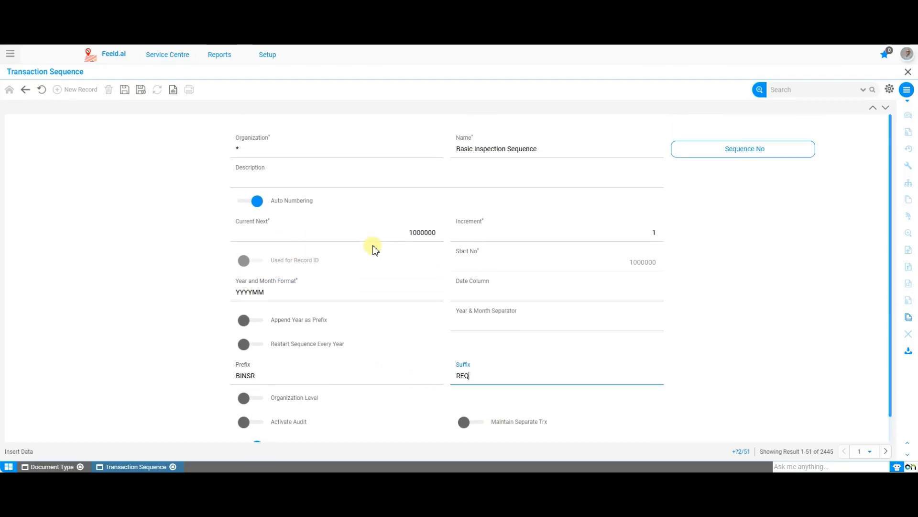
left_click(257, 377)
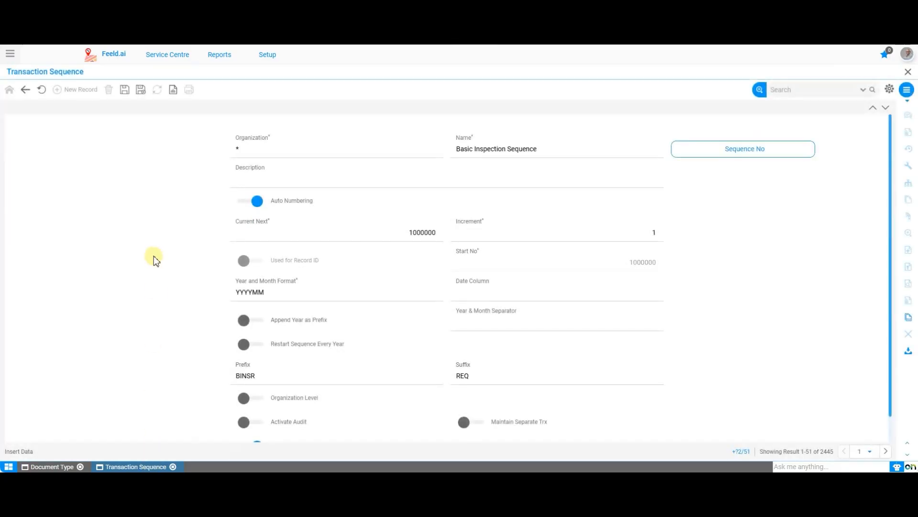
left_click(125, 89)
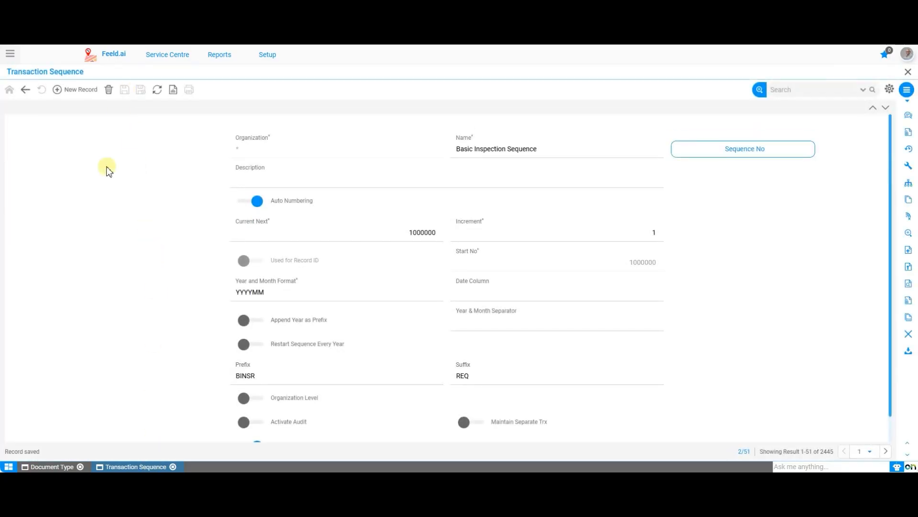
Return to the Basic Inspection Request document type, refresh the Document Sequence choices and set the sequence to Basic Inspection Sequence.
left_click(65, 467)
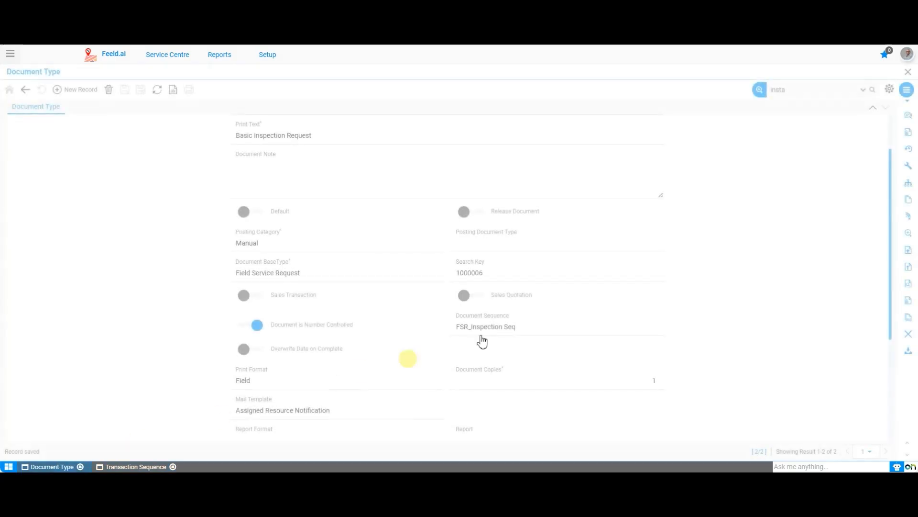
left_click(602, 327)
left_click(658, 327)
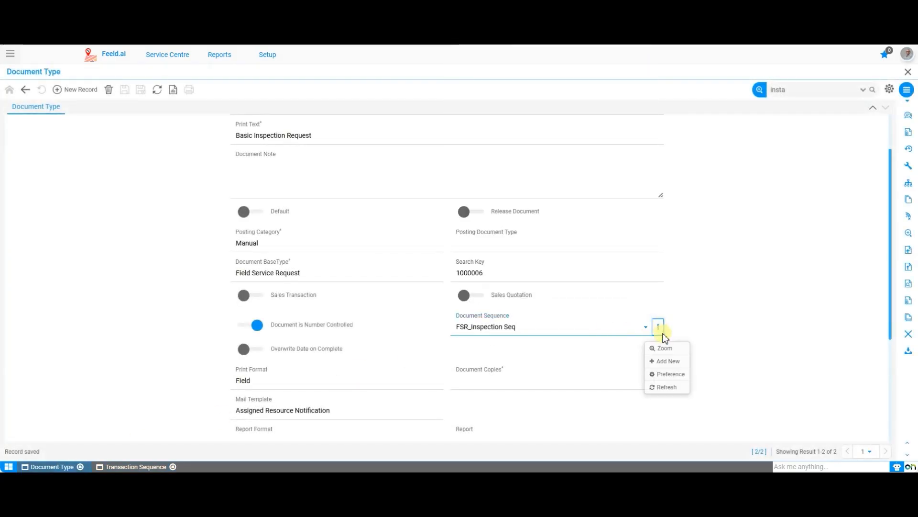
left_click(669, 387)
left_click(612, 333)
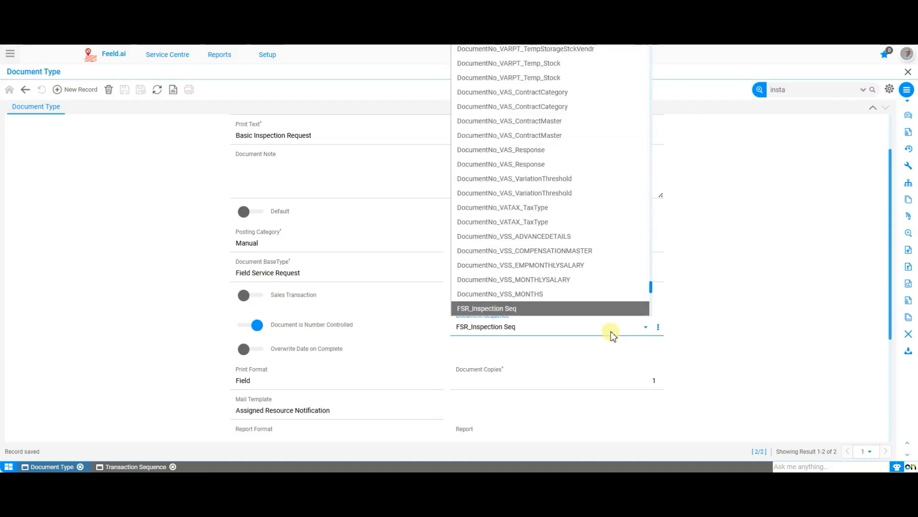
key("b")
key("b")
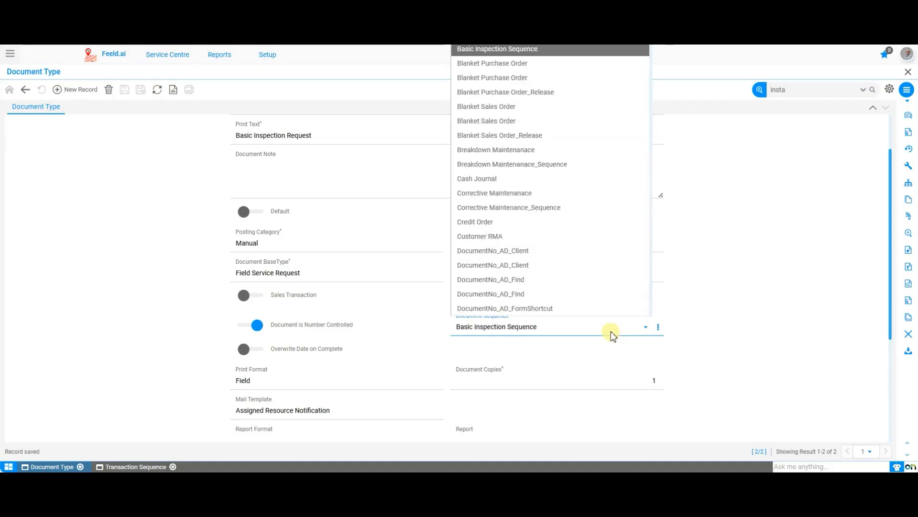
key("Return")
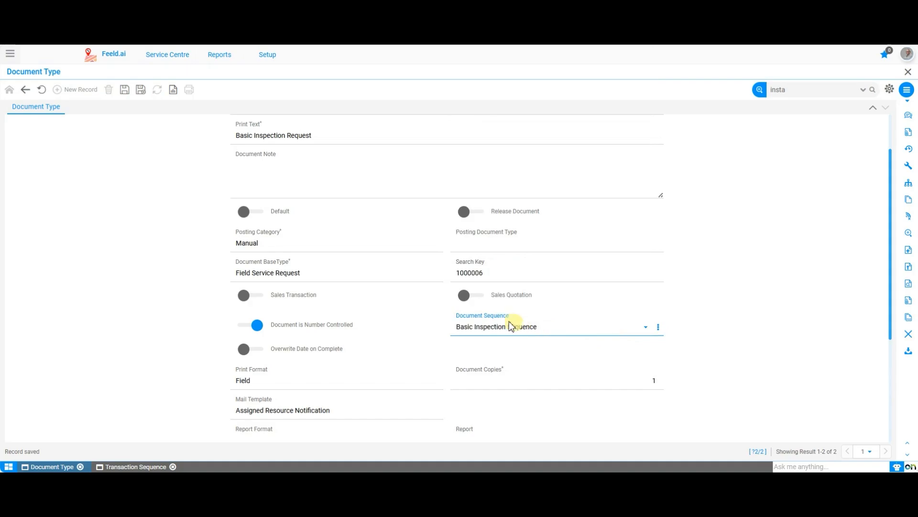
left_click(201, 257)
scroll(201, 257, "down", 2)
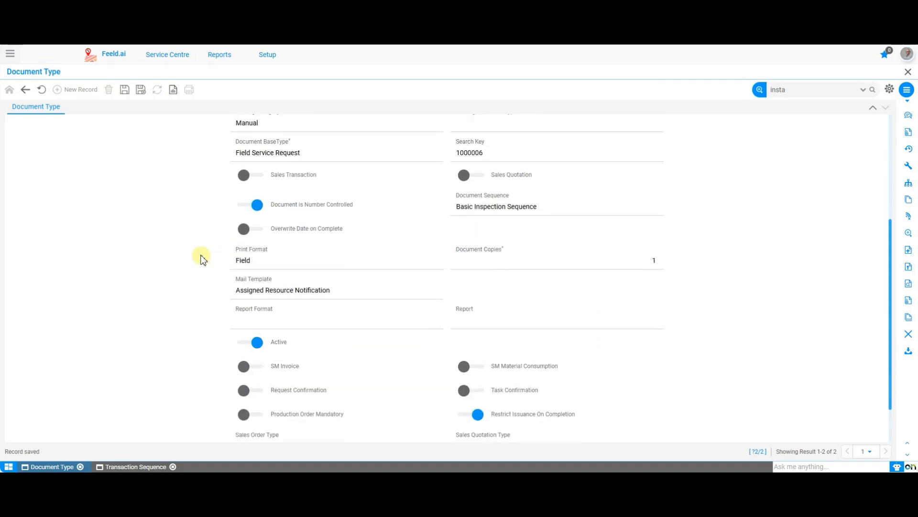
Open the Mail Template window and start a new mail template record.
left_click(10, 53)
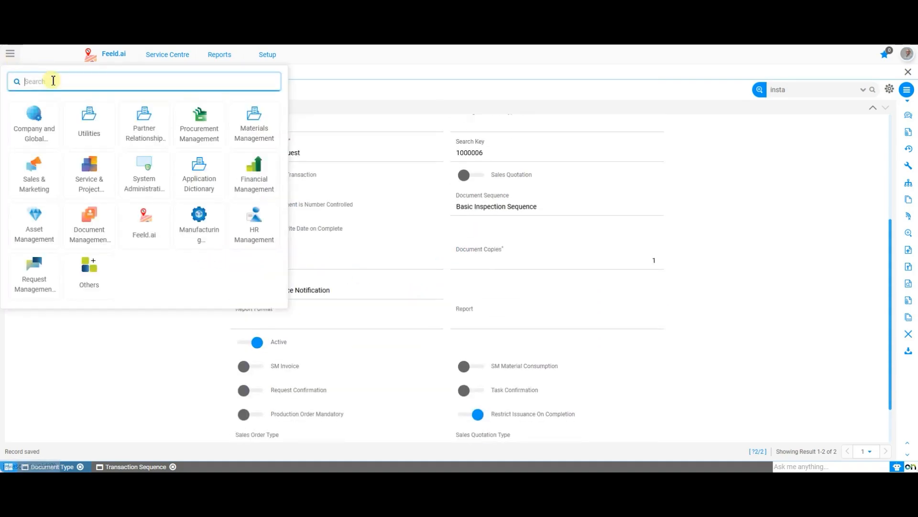
type("mail te")
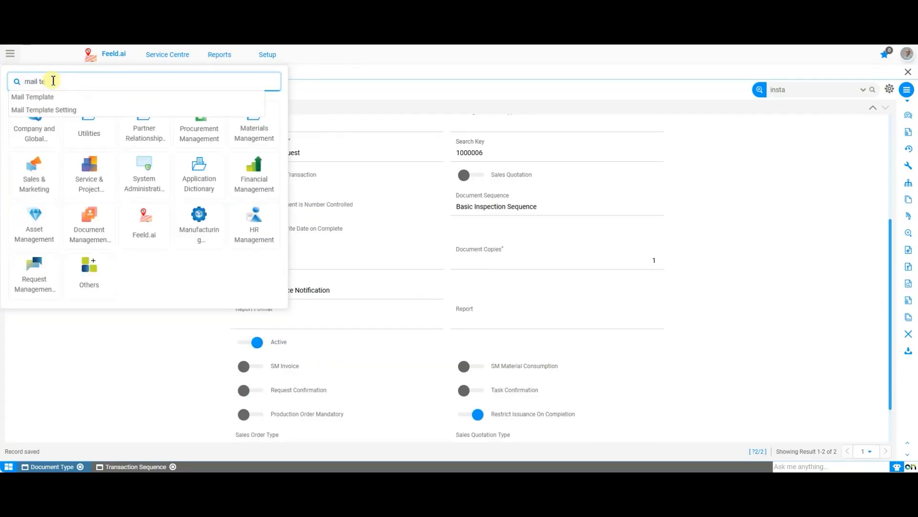
key("Down")
key("Return")
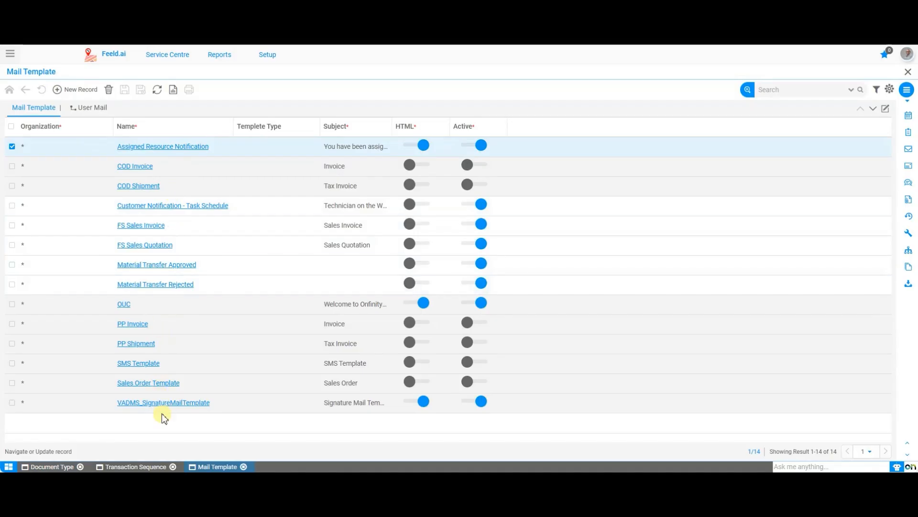
left_click(91, 95)
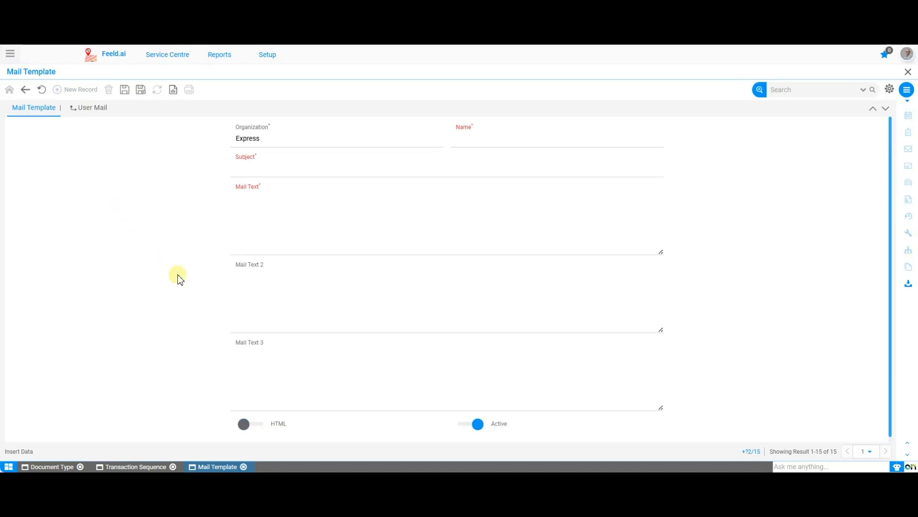
Name the mail template Basic Inspection Request and enter the subject "Notification of Basic Inpsection".
left_click(519, 143)
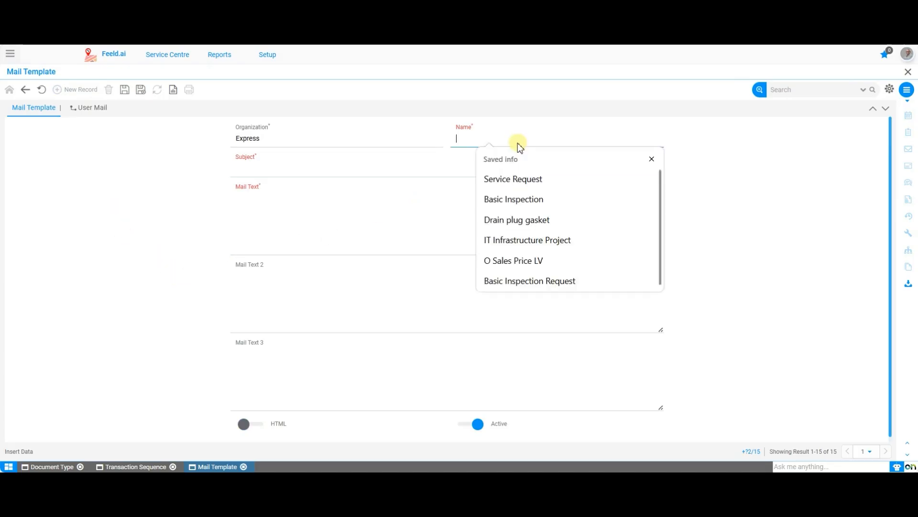
type("Basic I")
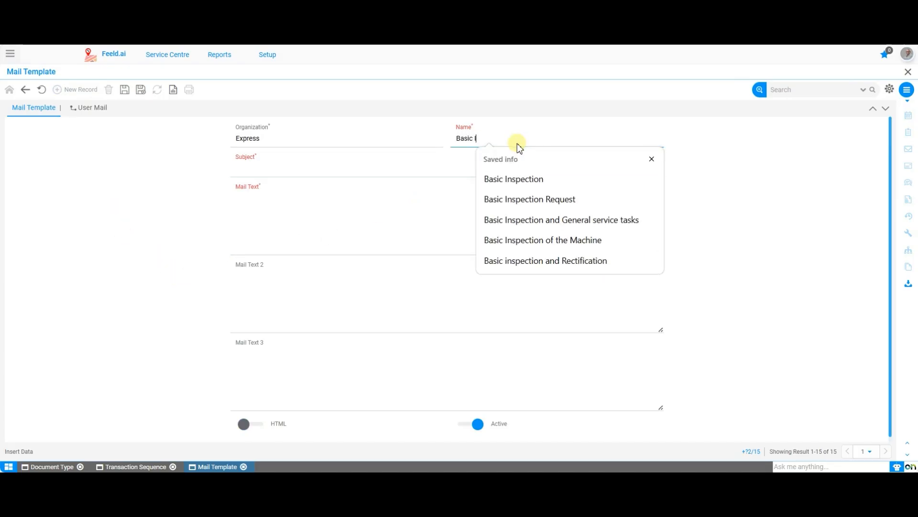
type("nspection Request")
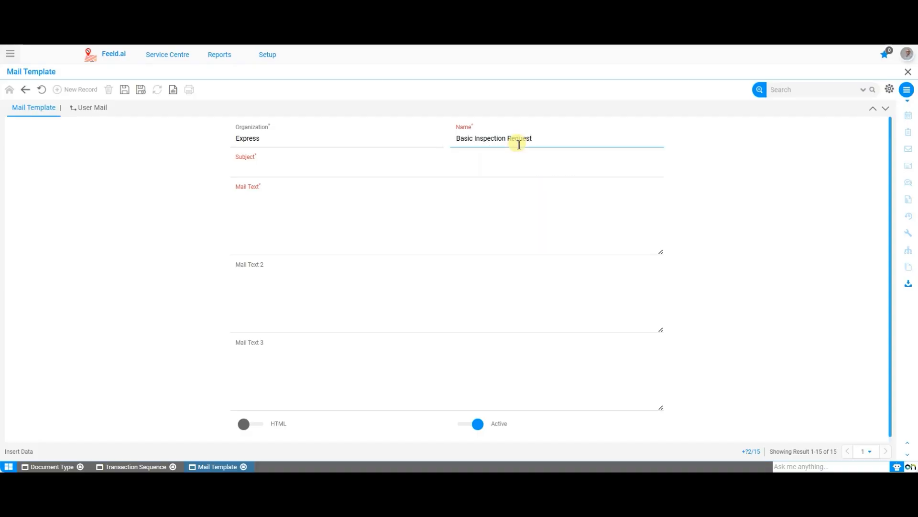
left_click(410, 166)
type("Notifca")
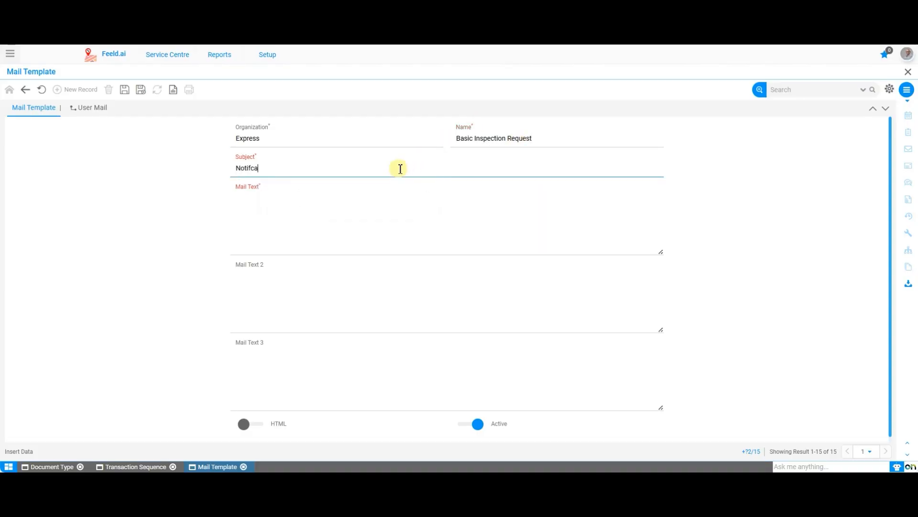
key("BackSpace")
key("BackSpace")
type("ication of Basic Inpsection")
Enter "Basic Inspection Request" as the template's main mail text, leaving Mail Text 2 and Mail Text 3 empty.
left_click(385, 208)
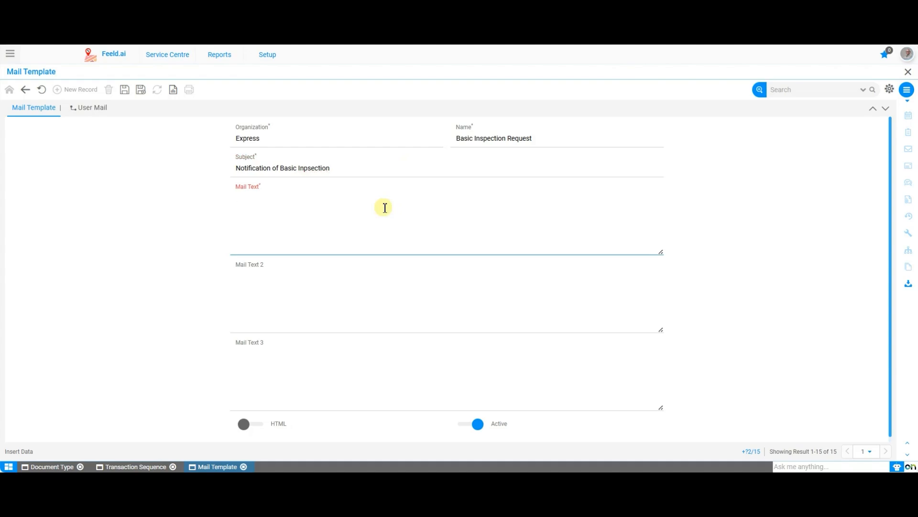
type("Basic Inspection Request")
left_click(332, 276)
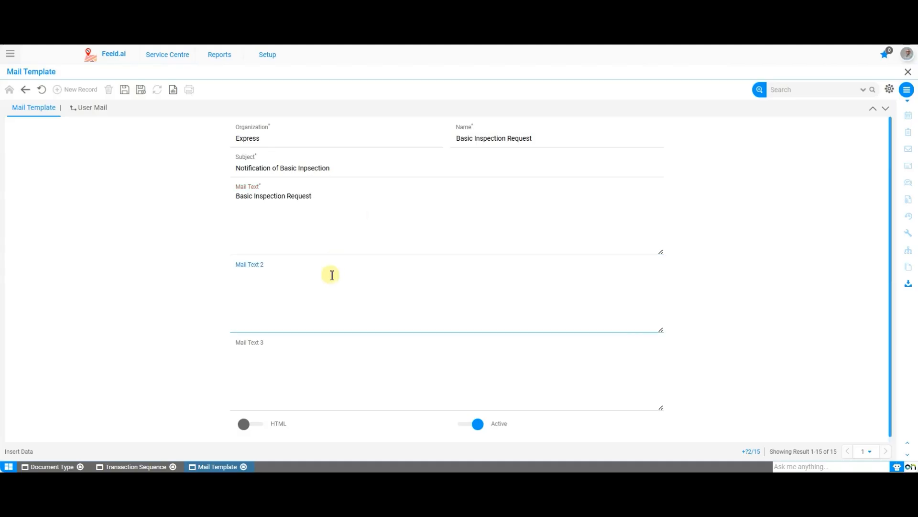
left_click(331, 362)
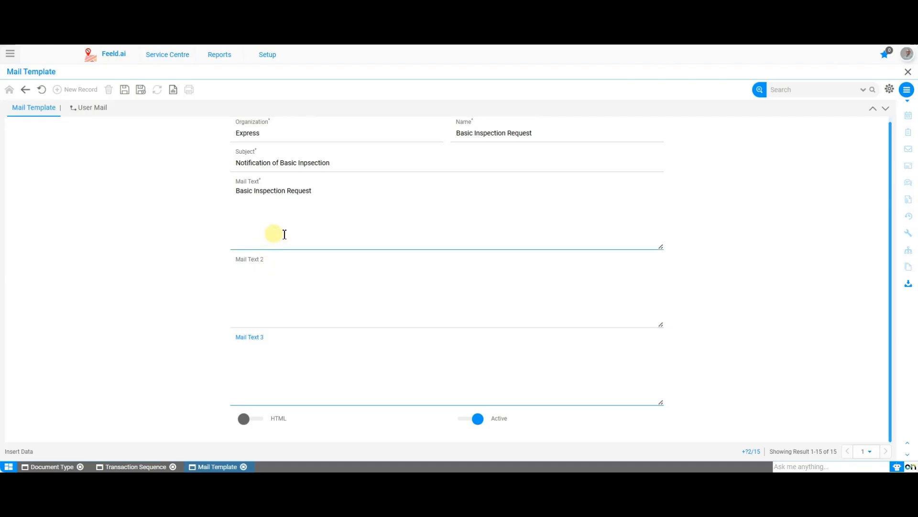
left_click(144, 209)
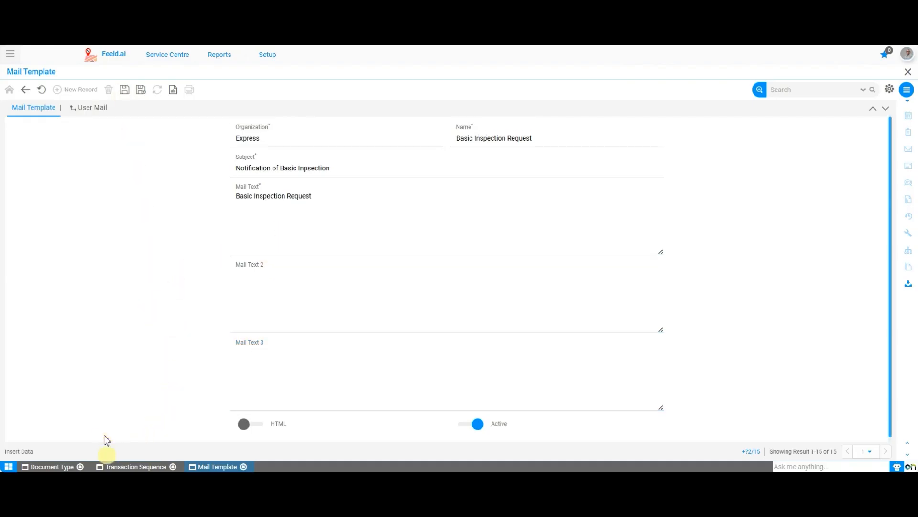
Return to the document type record and review its mail template assignment and surrounding settings.
left_click(54, 467)
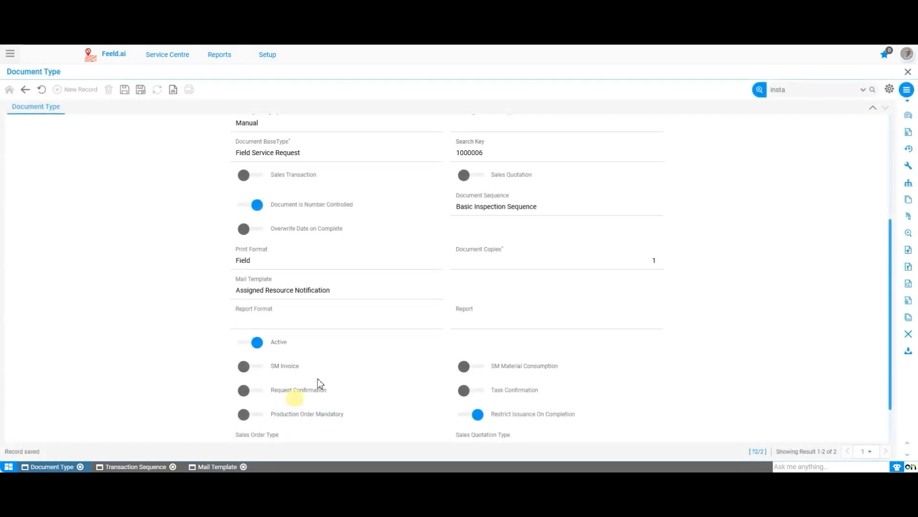
scroll(334, 368, "down", 2)
left_click(372, 239)
left_click(373, 239)
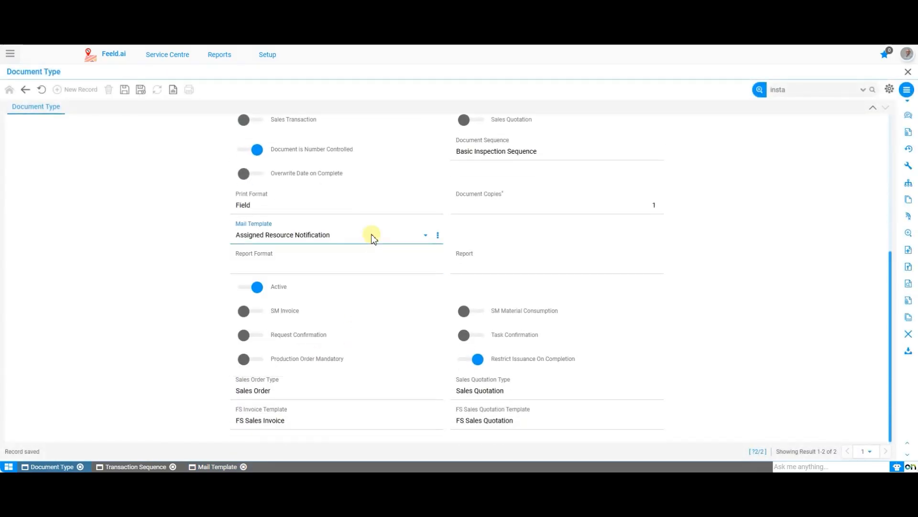
scroll(461, 284, "up", 3)
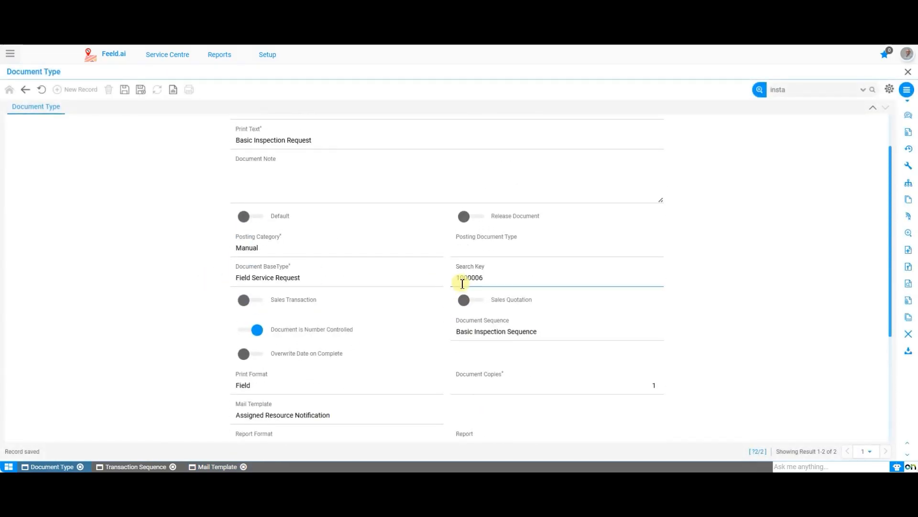